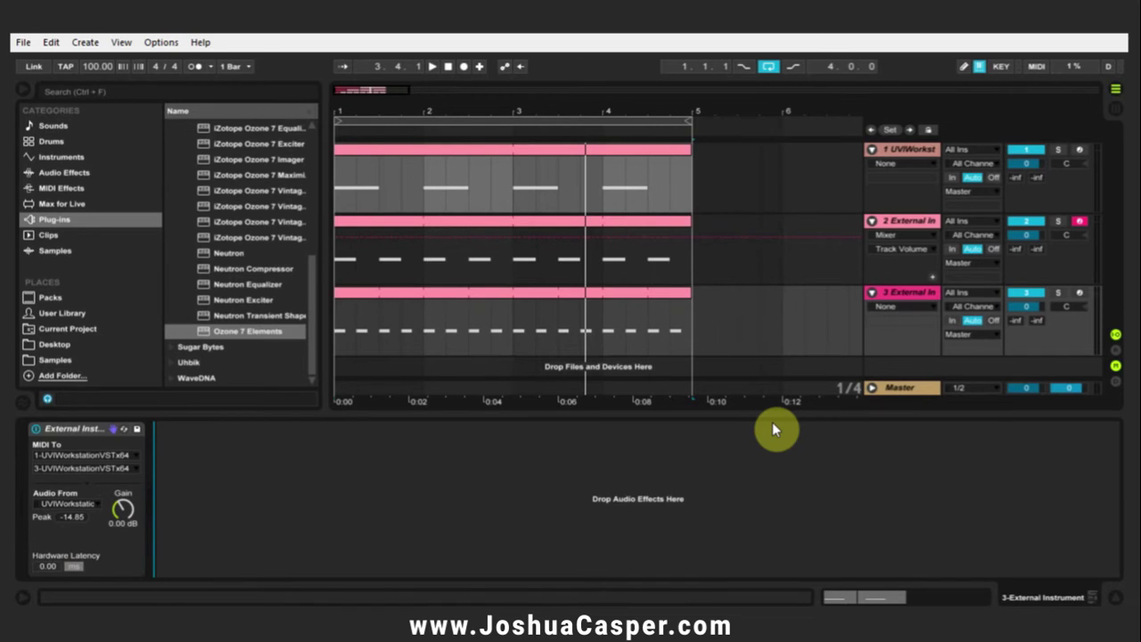
# Open the UVI Workstation plug-in window from the 1 UVIWorkstation track
pyautogui.click(892, 154)
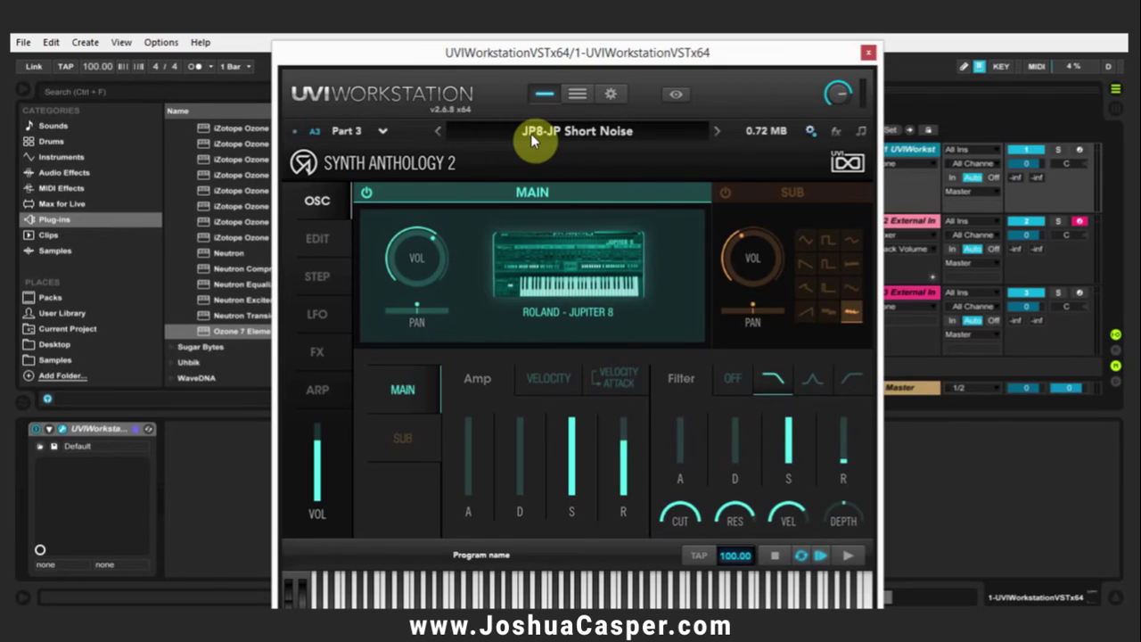
# Switch UVI Workstation to Multi view, listing its four loaded parts and effects rack
pyautogui.click(576, 94)
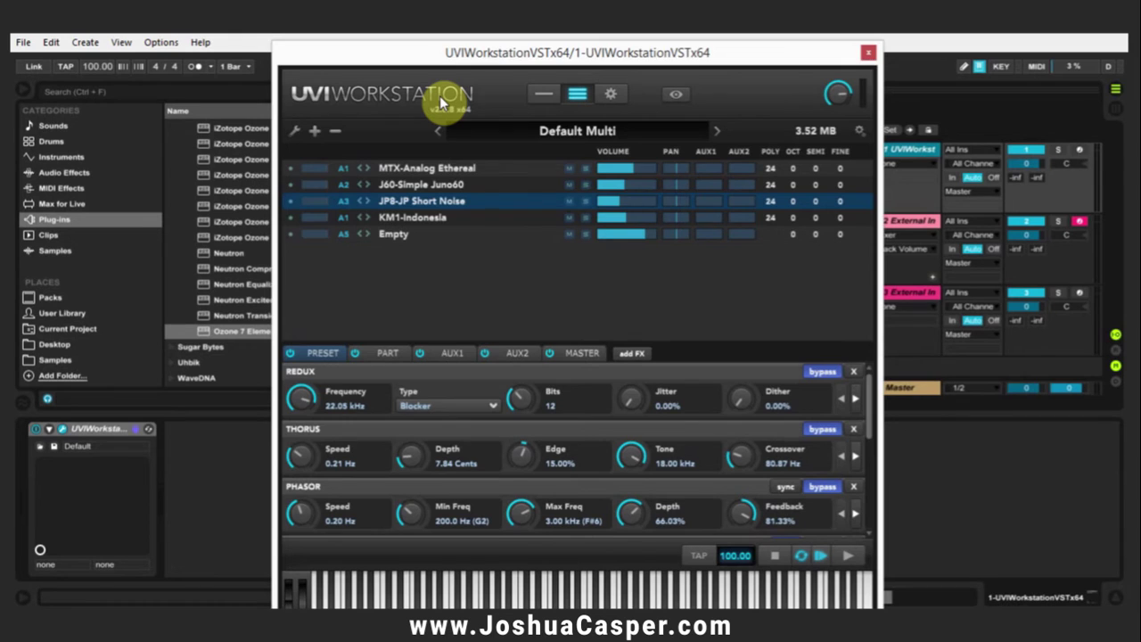
# Narrow Ableton's browser and park the UVI window below the three tracks
pyautogui.moveTo(454, 52); pyautogui.dragTo(714, 69)
pyautogui.click(330, 207)
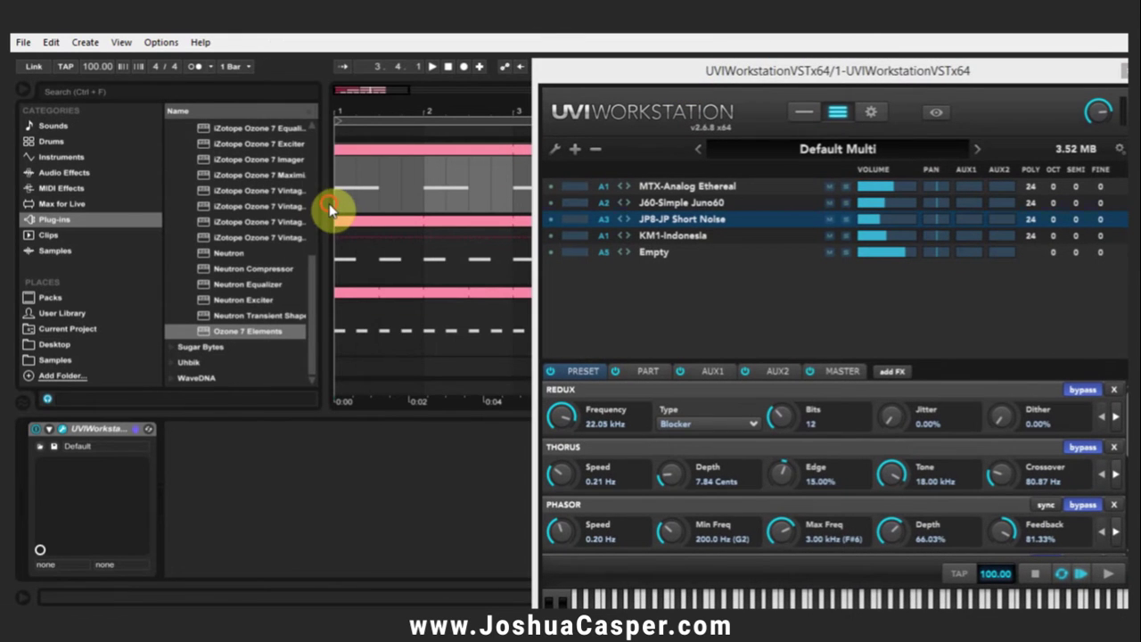
pyautogui.moveTo(331, 200); pyautogui.dragTo(303, 193)
pyautogui.moveTo(561, 71); pyautogui.dragTo(263, 373)
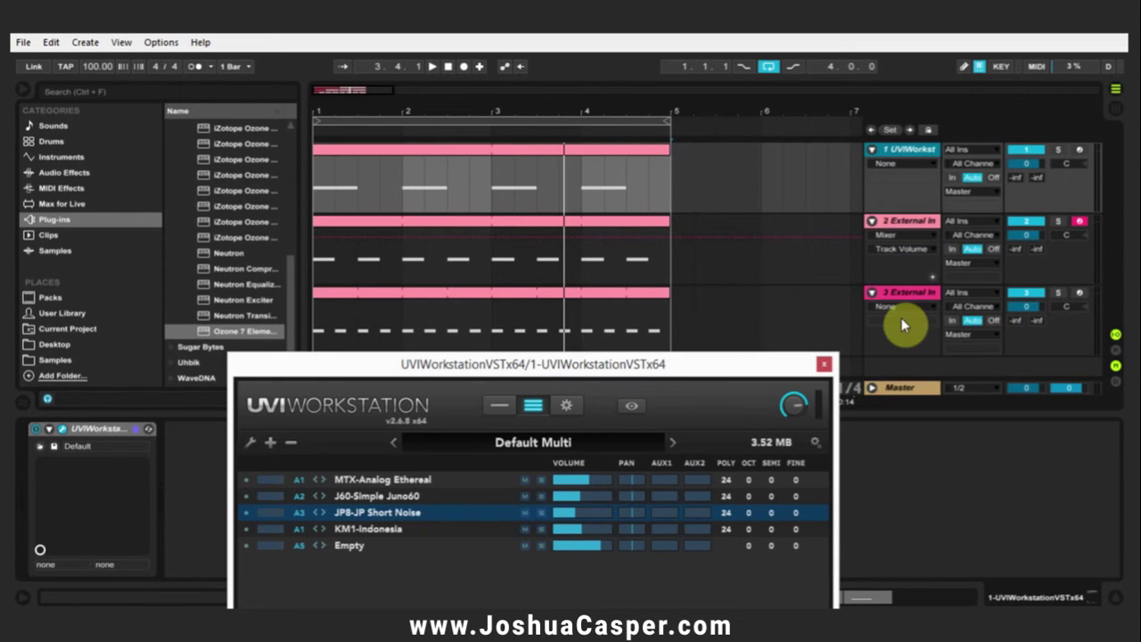
# Play the four-bar arrangement through the UVI parts, then stop playback
pyautogui.press('space')
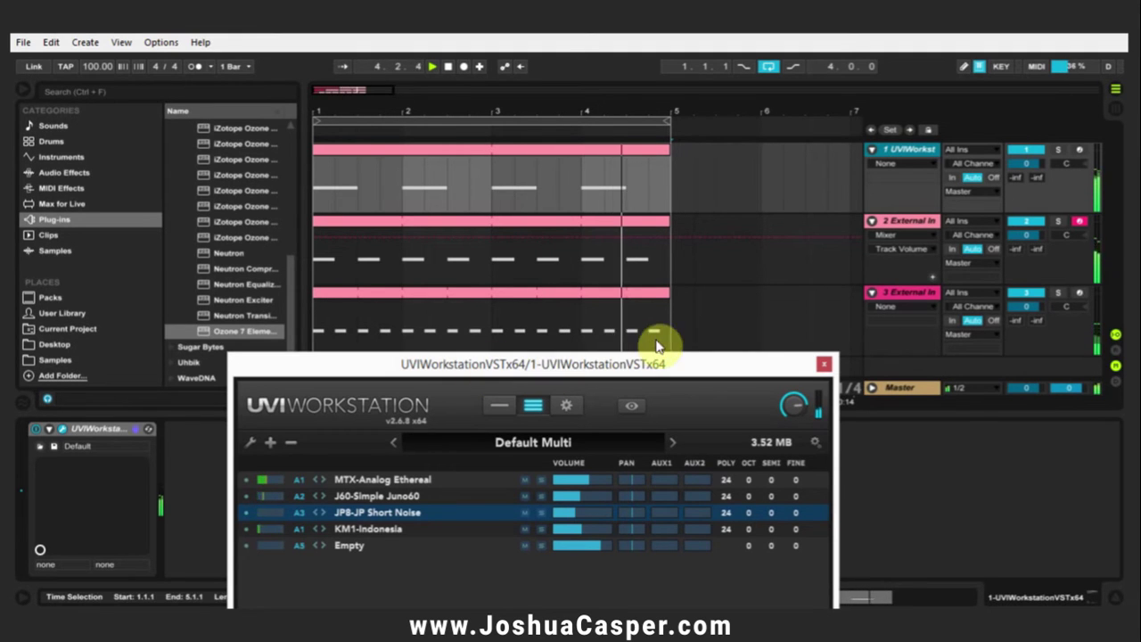
pyautogui.press('space')
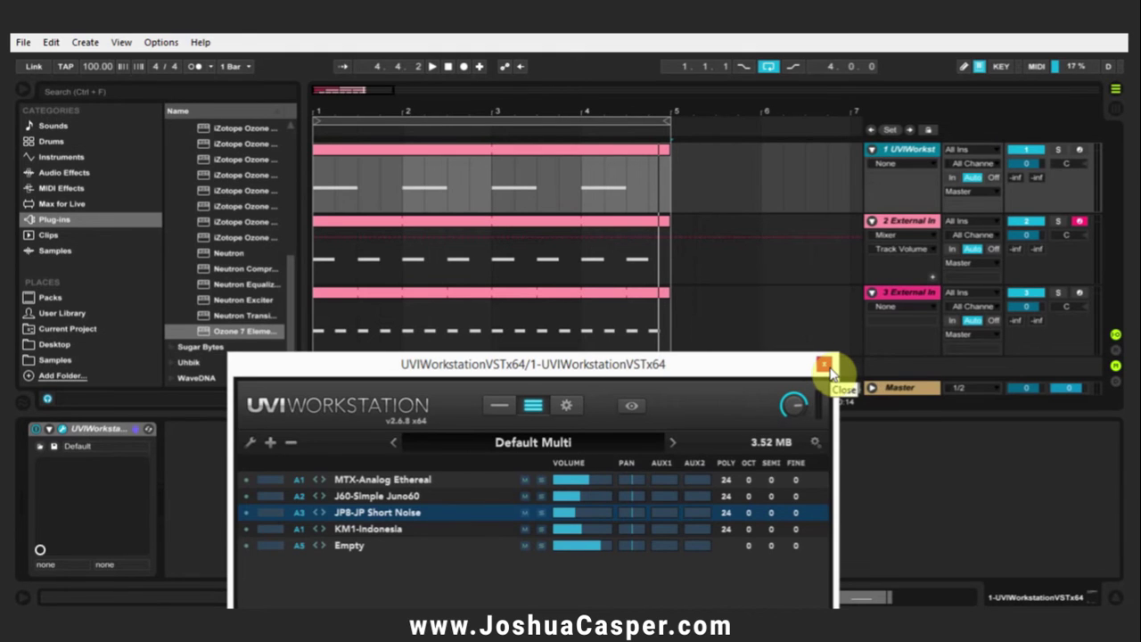
# Delete the 1 Audio track and its clip
pyautogui.moveTo(721, 369); pyautogui.dragTo(657, 146)
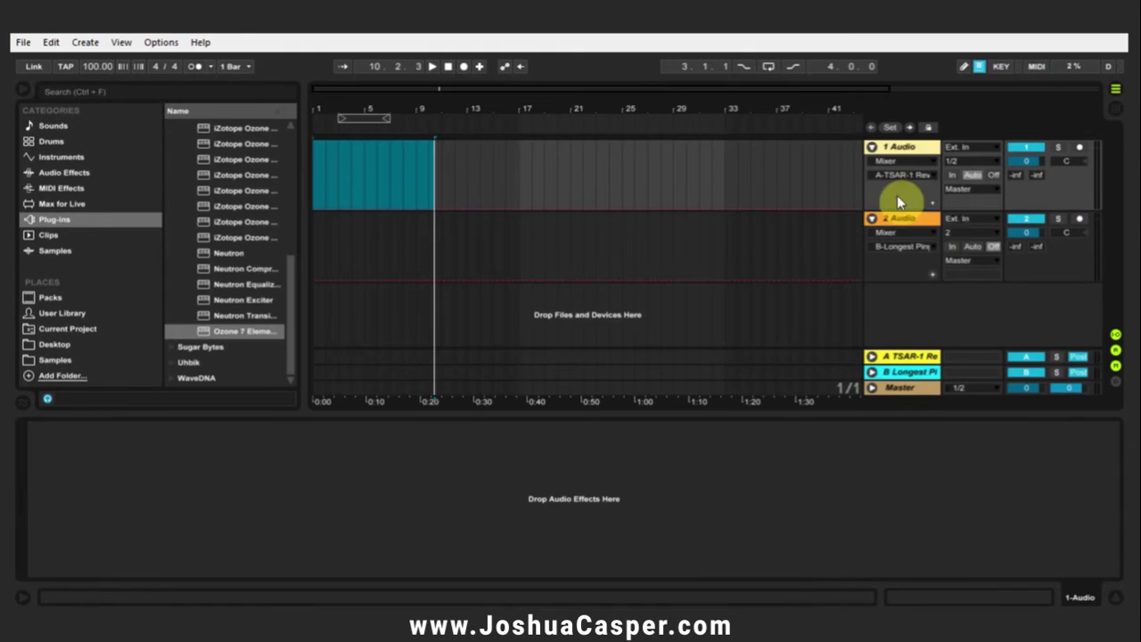
pyautogui.click(910, 147)
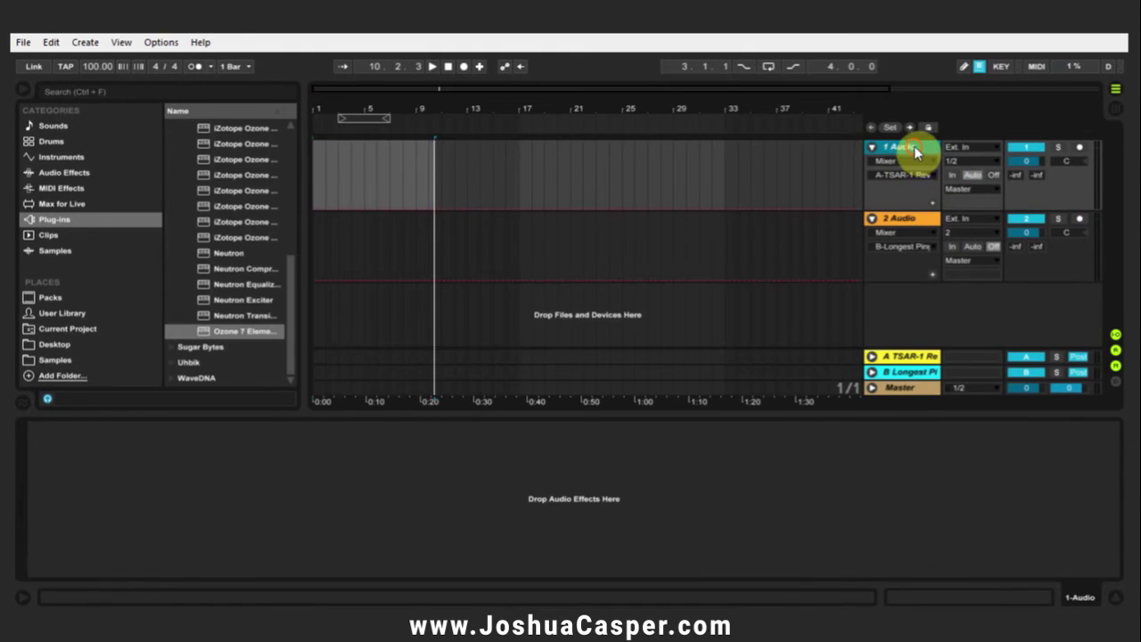
pyautogui.press('Delete')
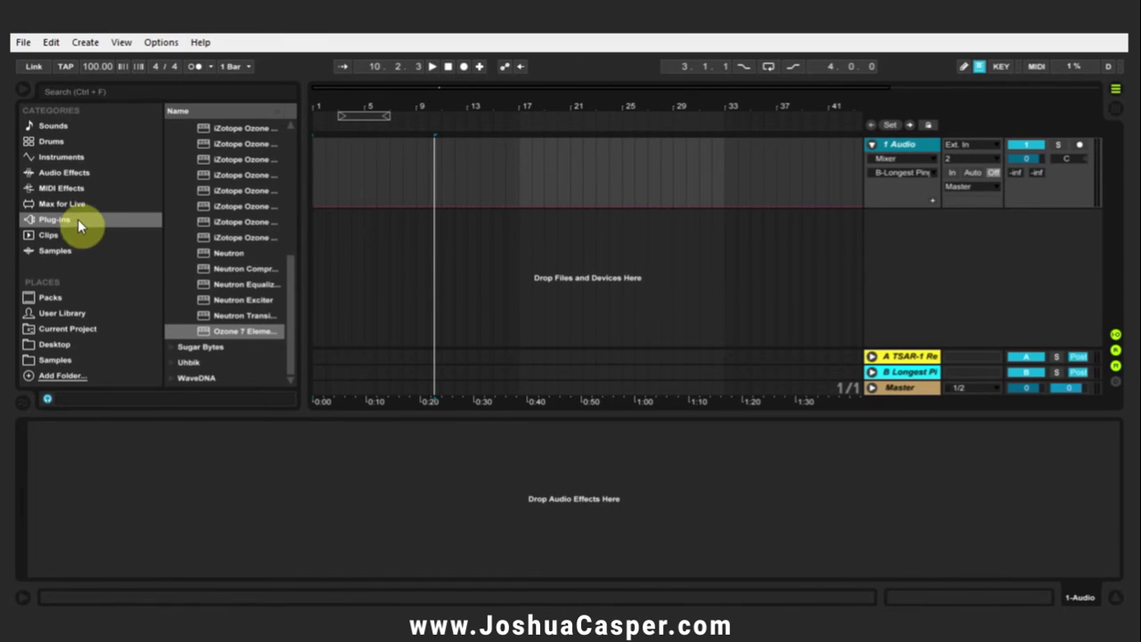
# Add UVIWorkstationVST from the PIB plug-in folder to the arrangement as a new track
pyautogui.scroll(5, 224, 262)
pyautogui.scroll(5, 178, 187)
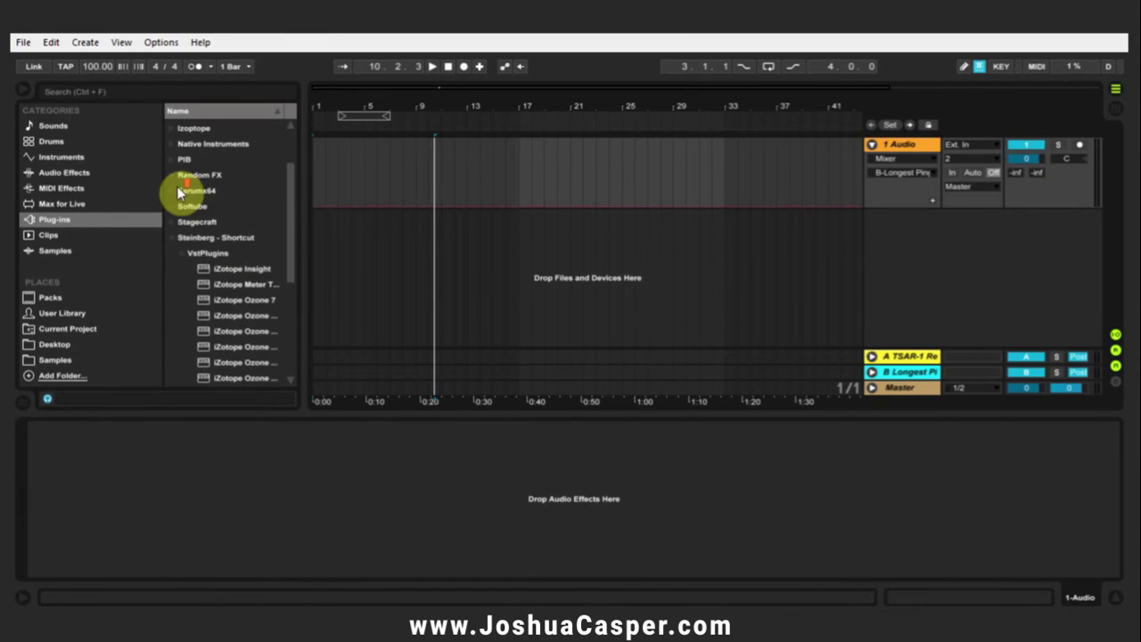
pyautogui.click(181, 234)
pyautogui.scroll(-5, 196, 267)
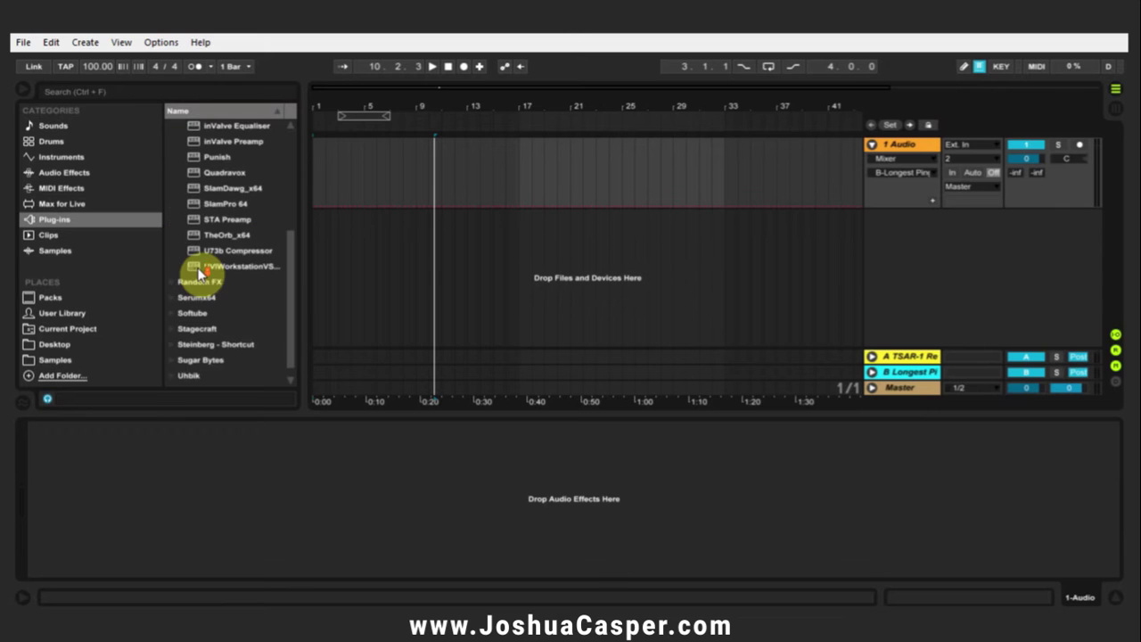
pyautogui.moveTo(224, 266); pyautogui.dragTo(387, 228)
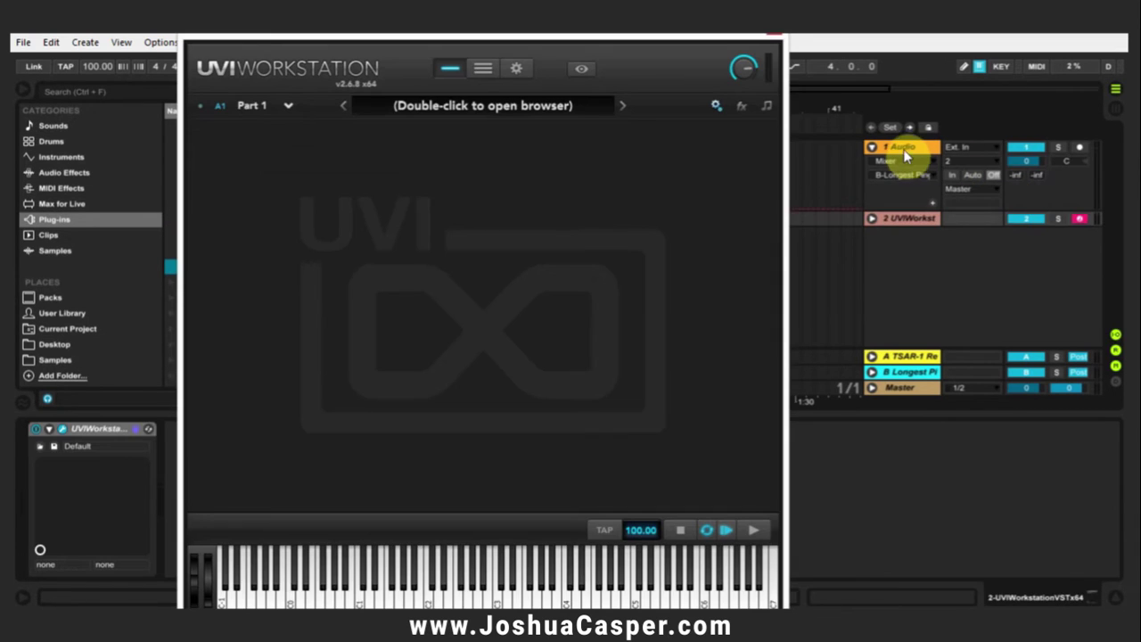
# Delete the leftover audio track and mount Synth Anthology II.ufs from G:\Kontakt Libraries
pyautogui.click(903, 148)
pyautogui.press('Delete')
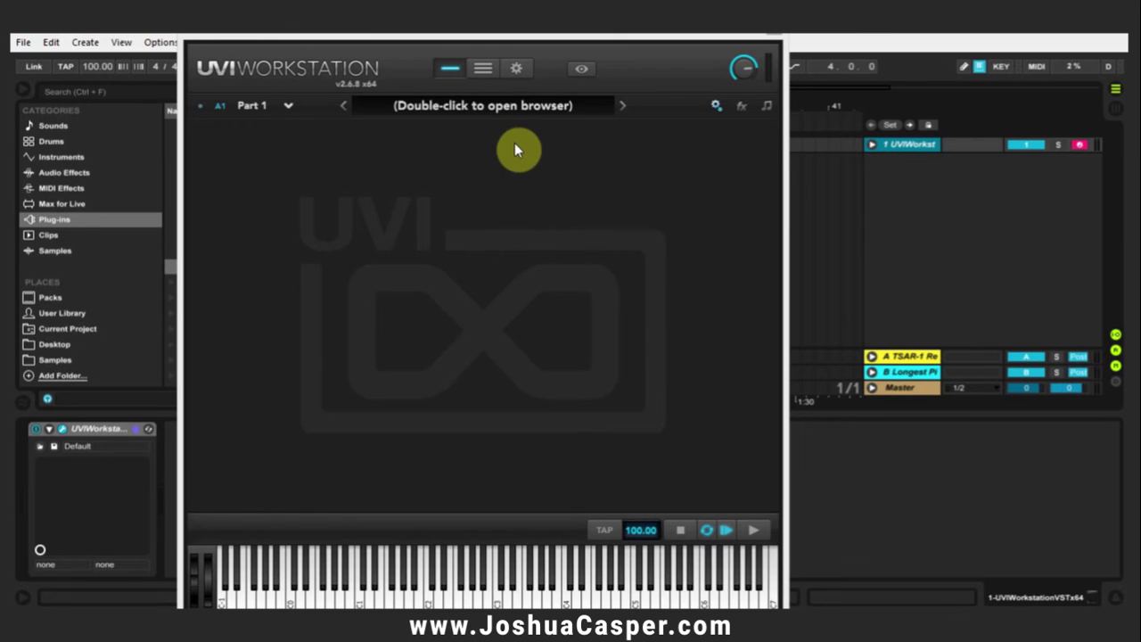
pyautogui.doubleClick(470, 106)
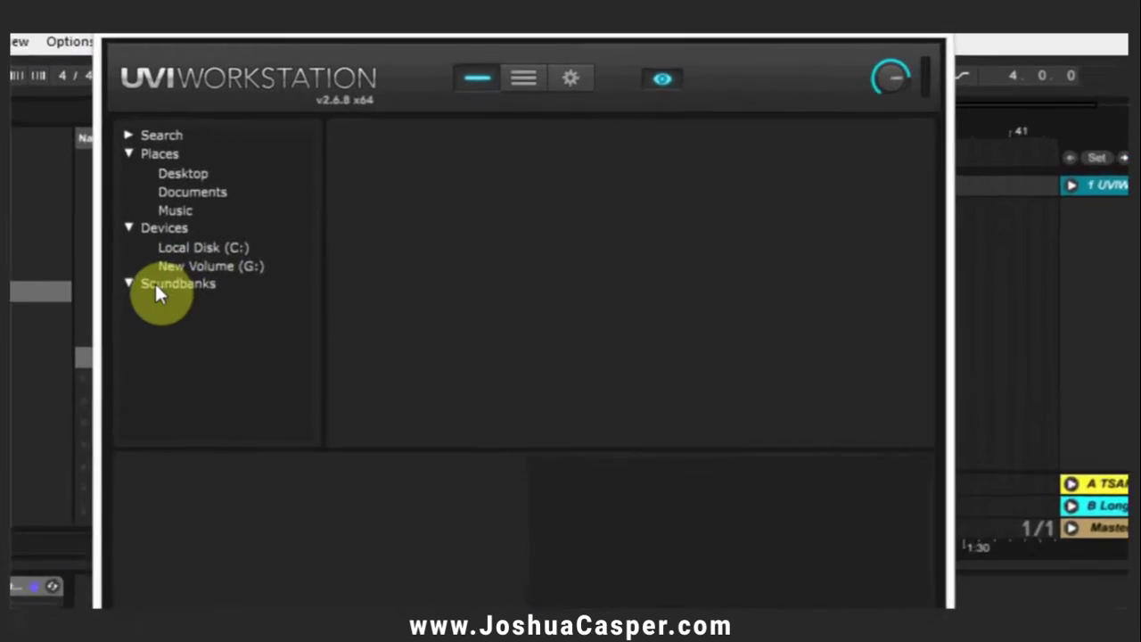
pyautogui.click(240, 202)
pyautogui.click(387, 108)
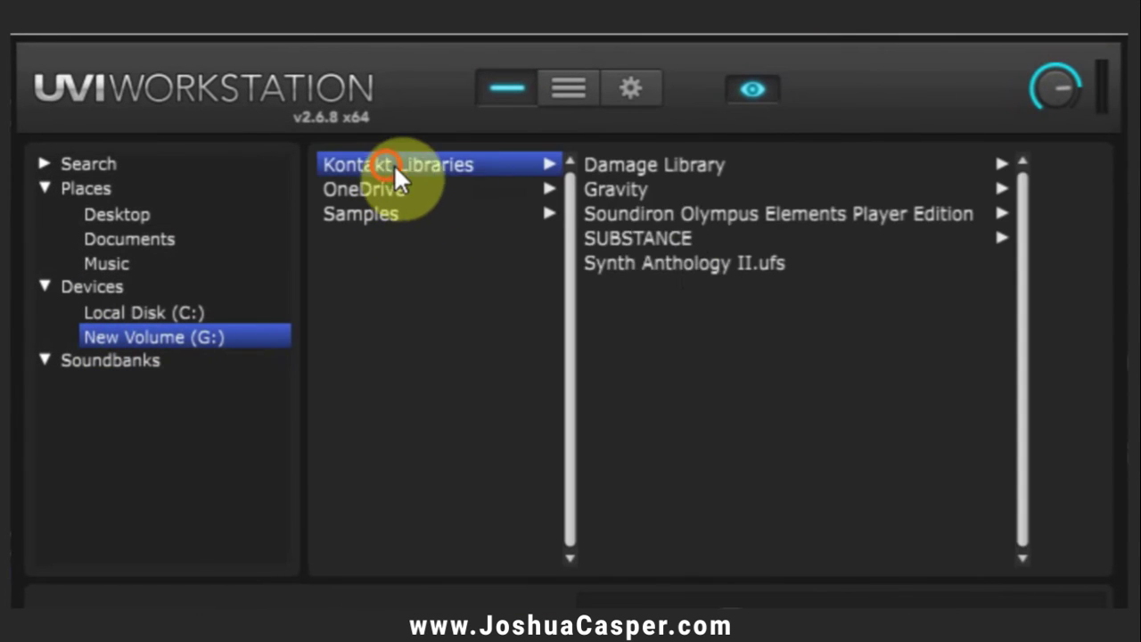
pyautogui.click(667, 265)
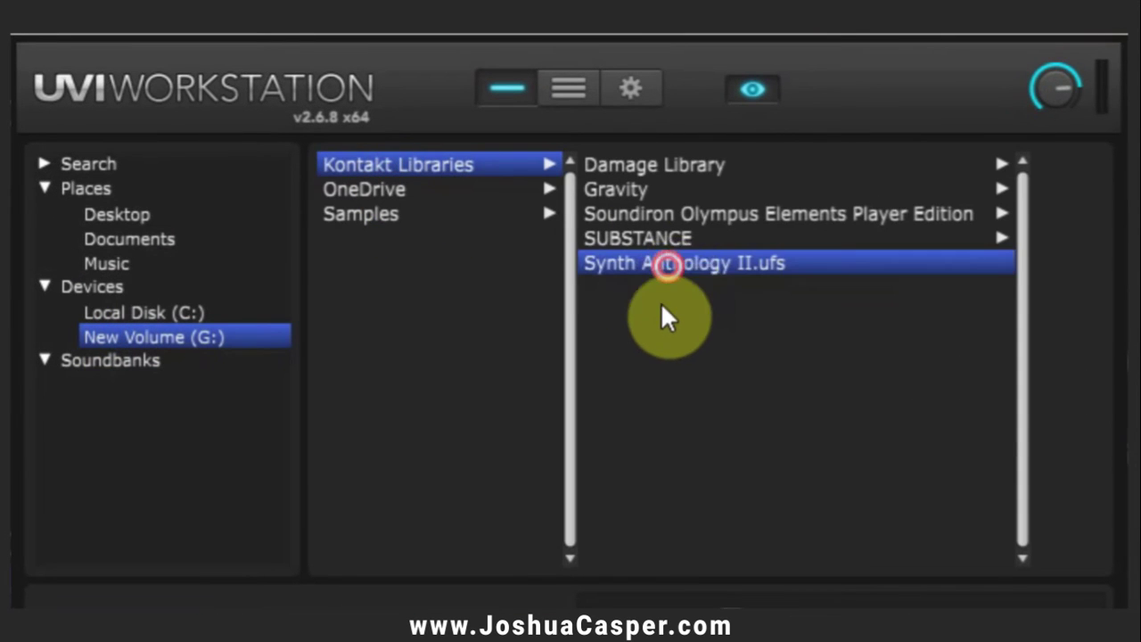
pyautogui.doubleClick(685, 263)
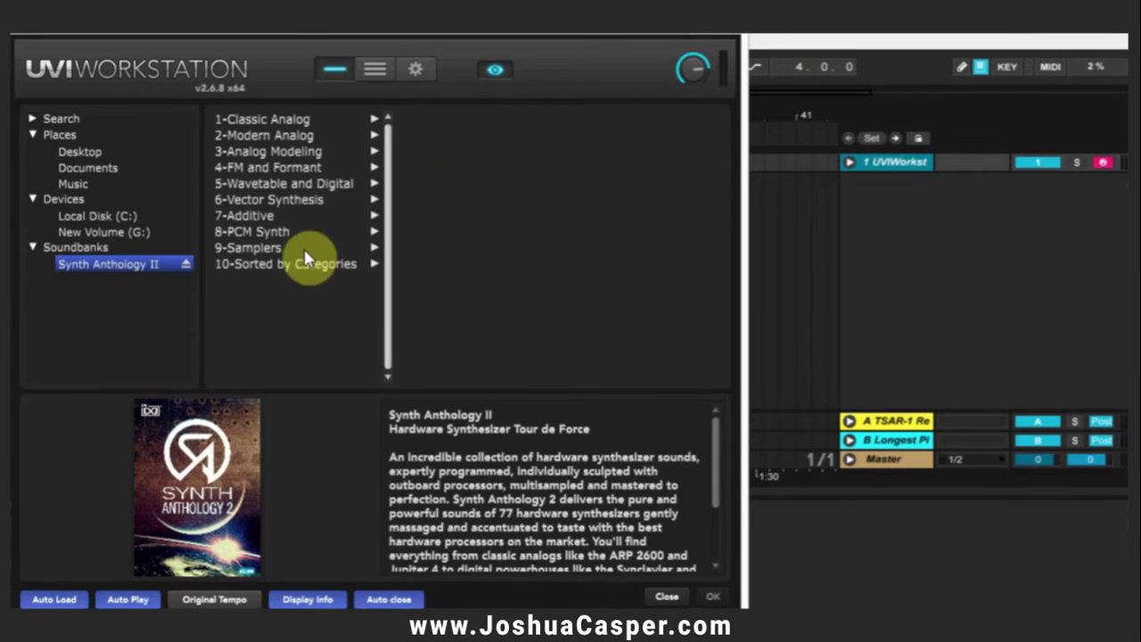
# Load the Classic Analog > Keyboards > JP4-Piano preset into Part 1
pyautogui.click(263, 118)
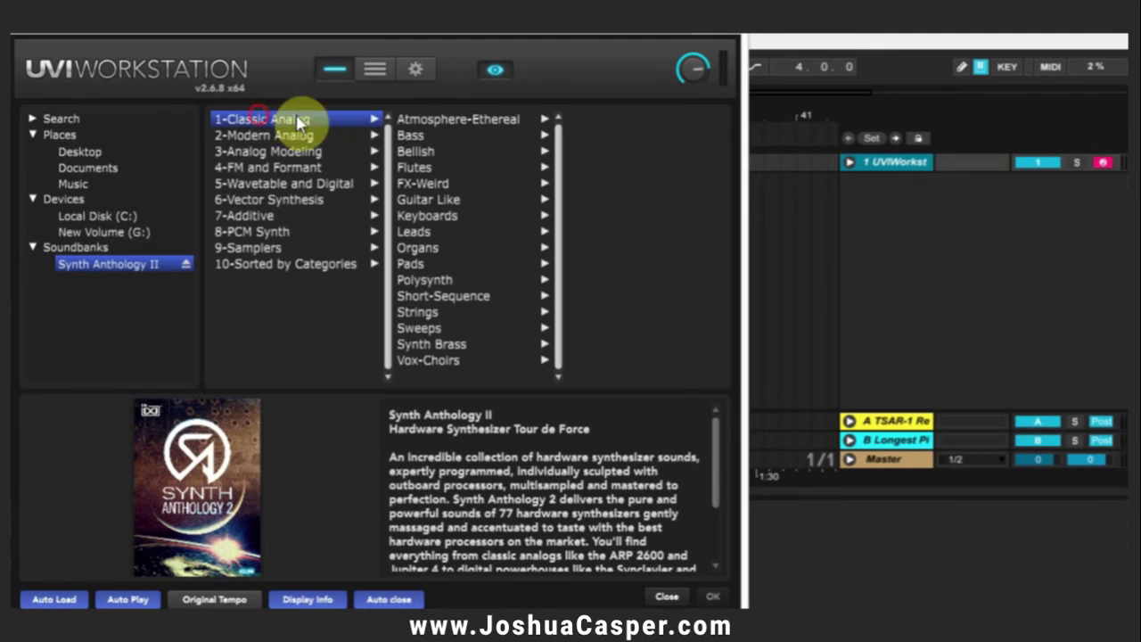
pyautogui.click(436, 119)
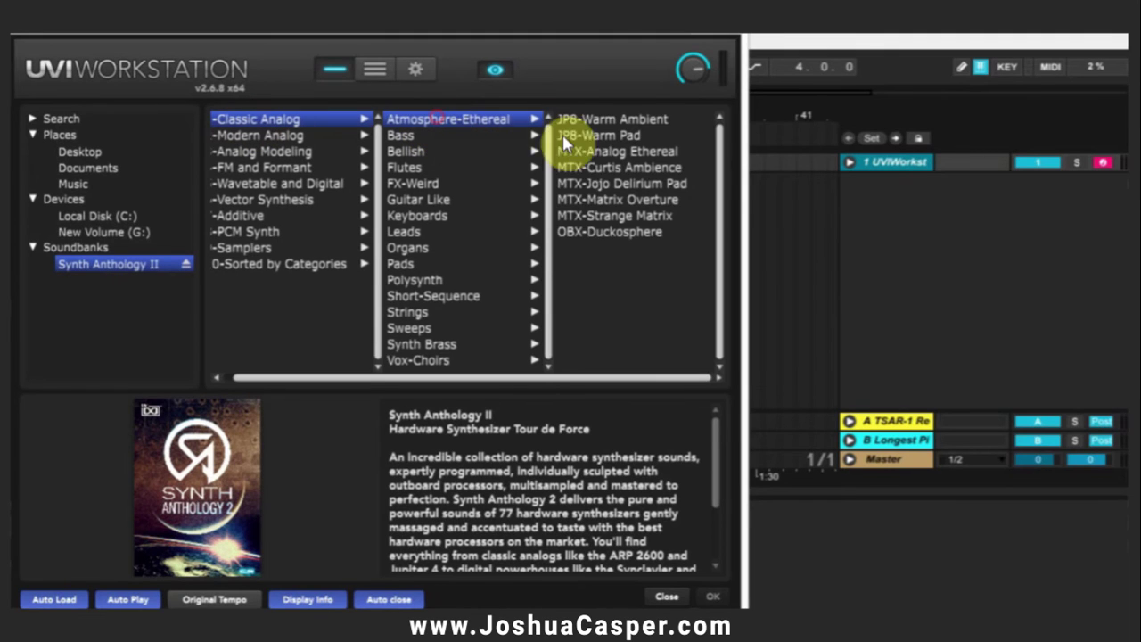
pyautogui.click(410, 217)
pyautogui.click(578, 233)
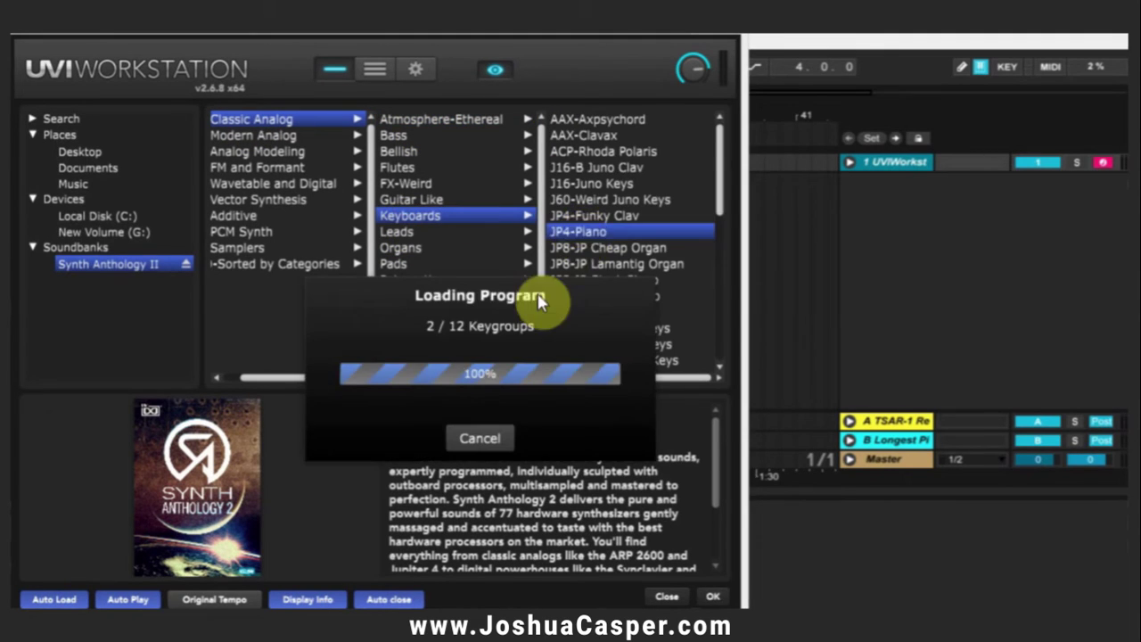
# Insert an empty MIDI clip at bar 1 on the UVIWorkst track and open it
pyautogui.moveTo(475, 19); pyautogui.dragTo(509, 301)
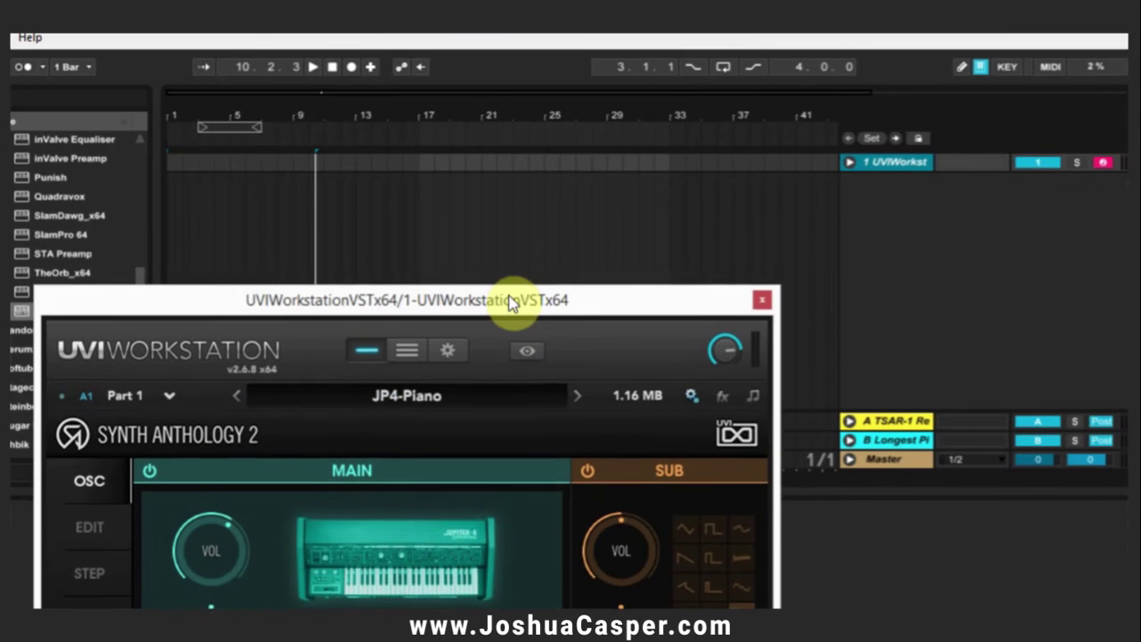
pyautogui.click(235, 159)
pyautogui.rightClick(190, 165)
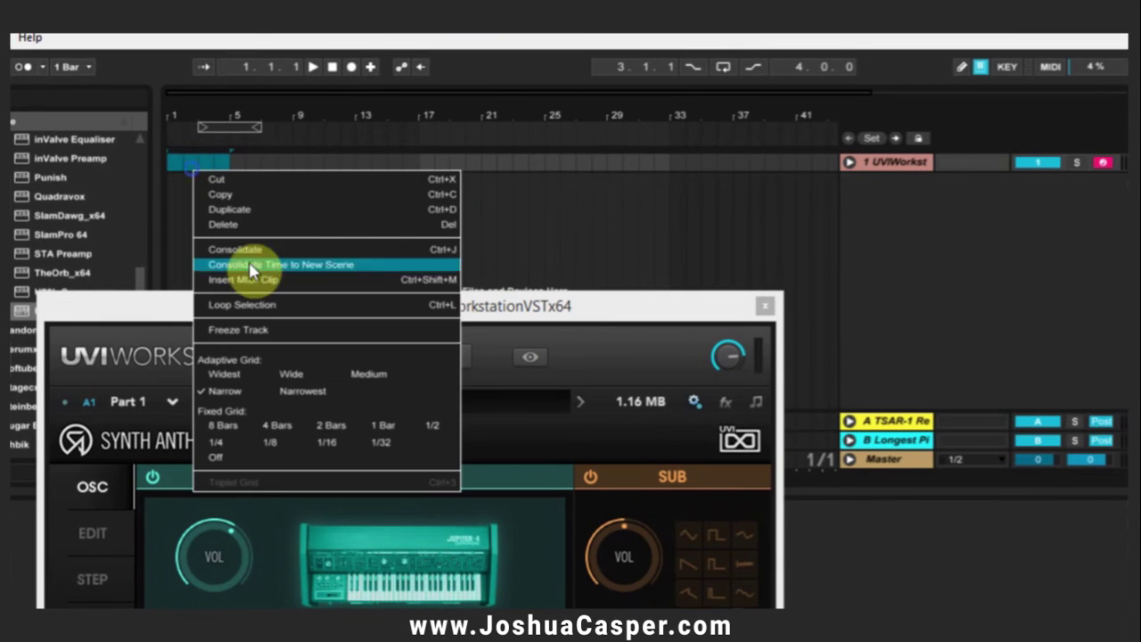
pyautogui.click(243, 272)
pyautogui.doubleClick(297, 150)
# Draw a C3 note at the clip start and audition the piano
pyautogui.moveTo(405, 275); pyautogui.dragTo(659, 157)
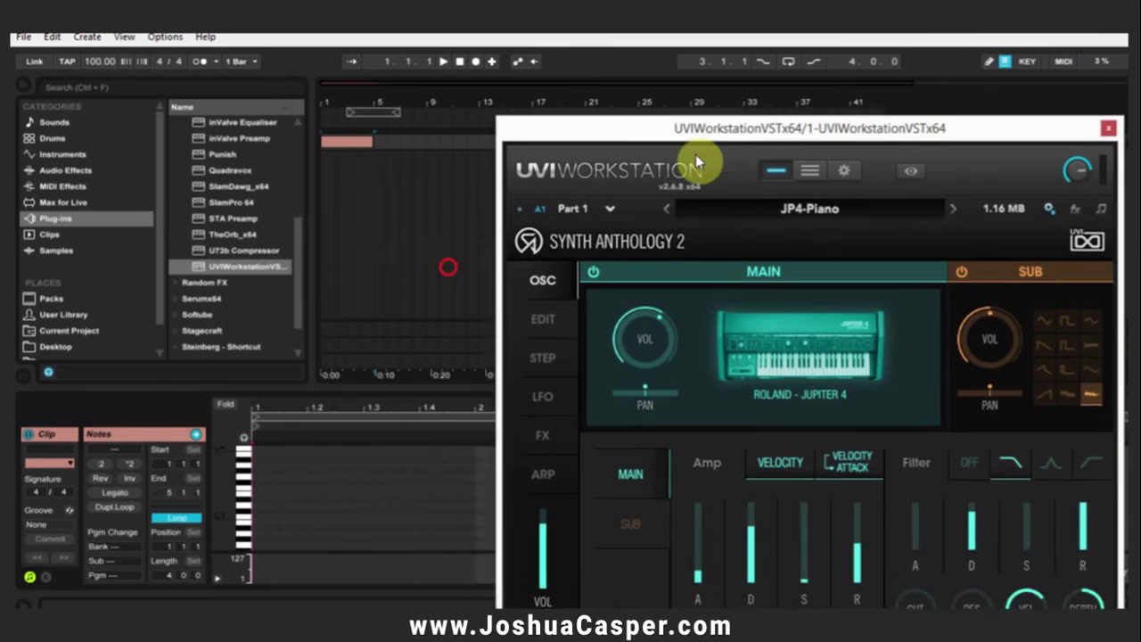
pyautogui.press('b')
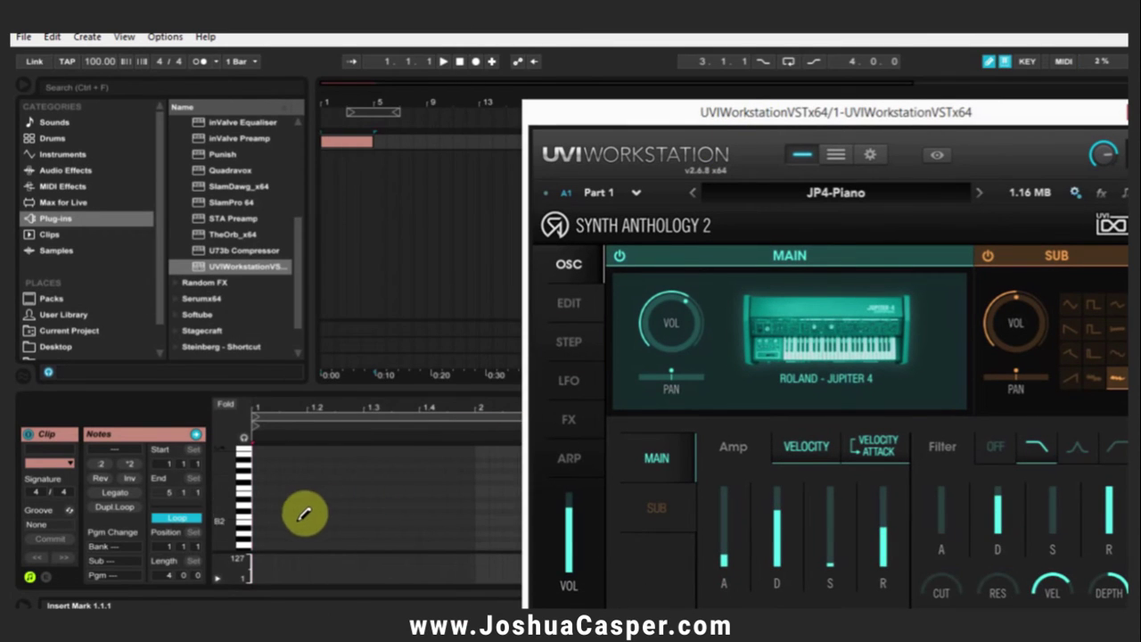
pyautogui.click(268, 515)
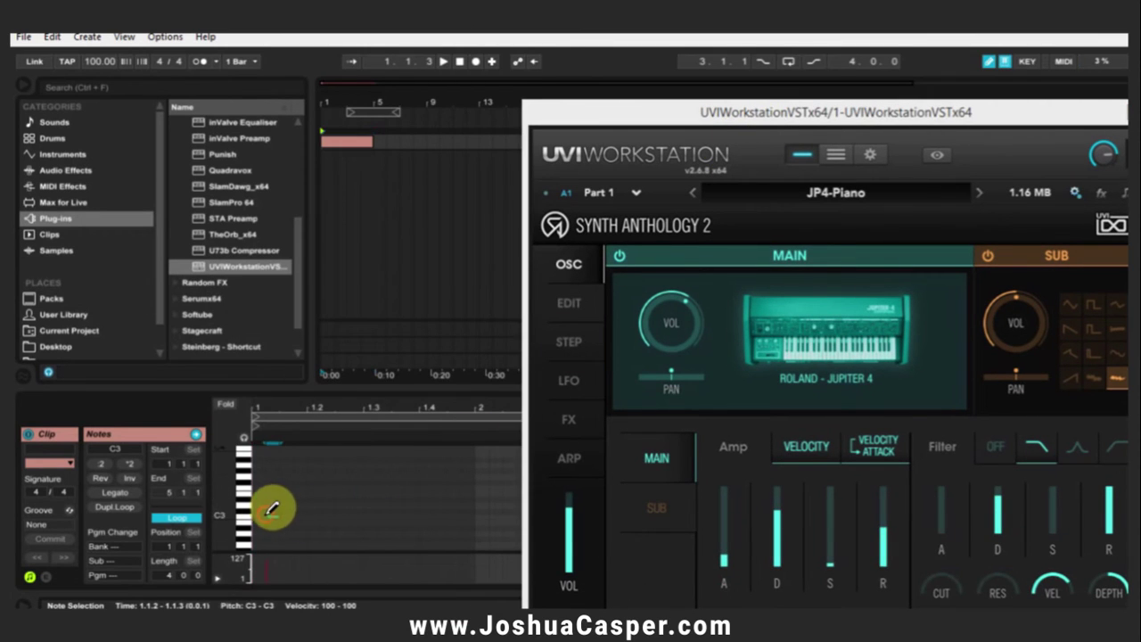
pyautogui.press('b')
pyautogui.moveTo(255, 509); pyautogui.dragTo(395, 509)
pyautogui.press('space')
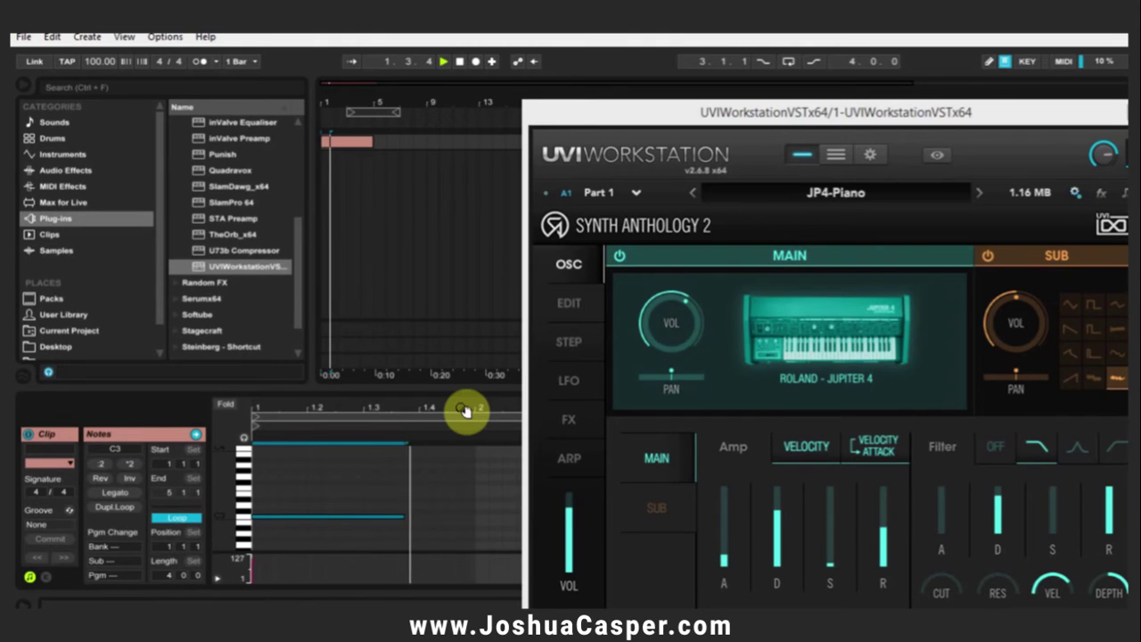
pyautogui.press('space')
# End the clip loop at bar 2, enable arrangement looping and play it
pyautogui.moveTo(655, 116); pyautogui.dragTo(688, 463)
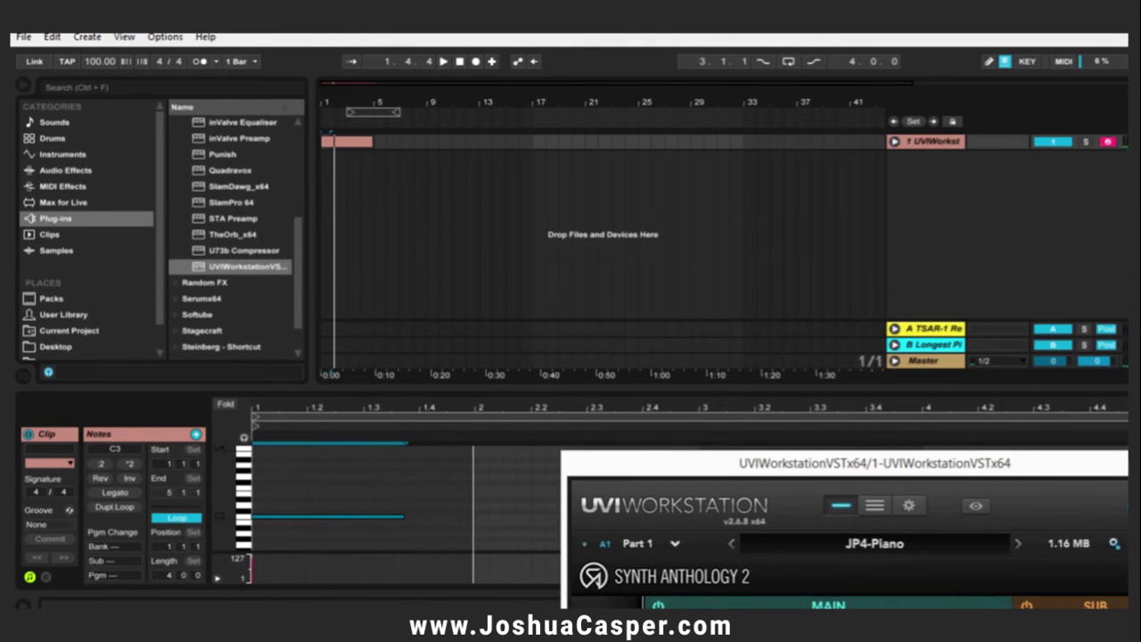
pyautogui.moveTo(464, 461); pyautogui.dragTo(478, 458)
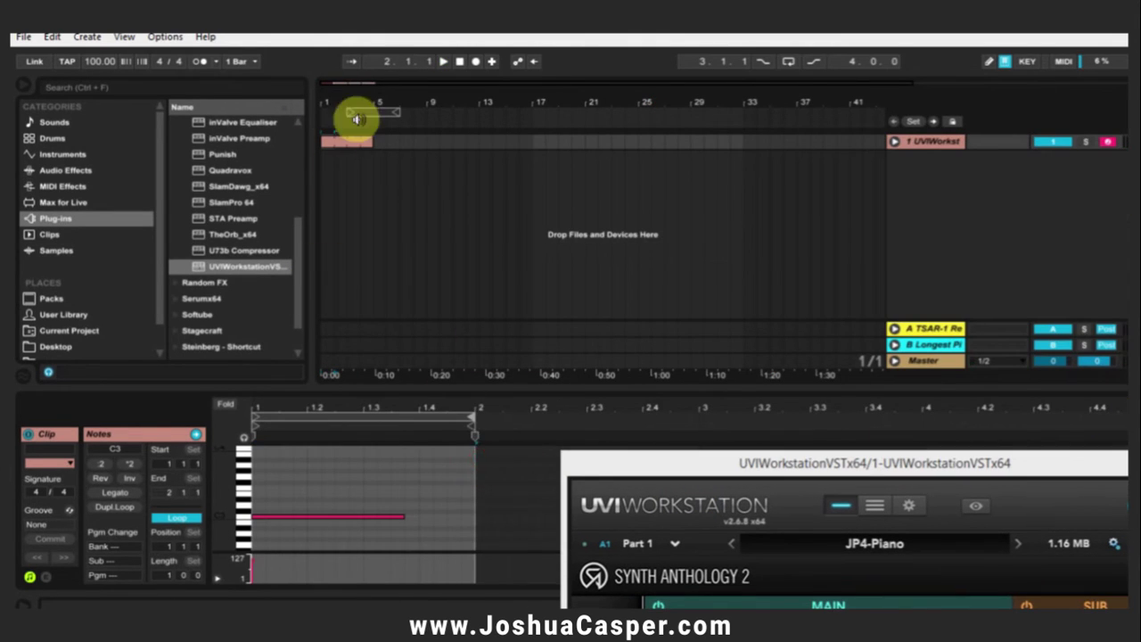
pyautogui.moveTo(369, 112); pyautogui.dragTo(344, 112)
pyautogui.hotkey('ctrl', 'l')
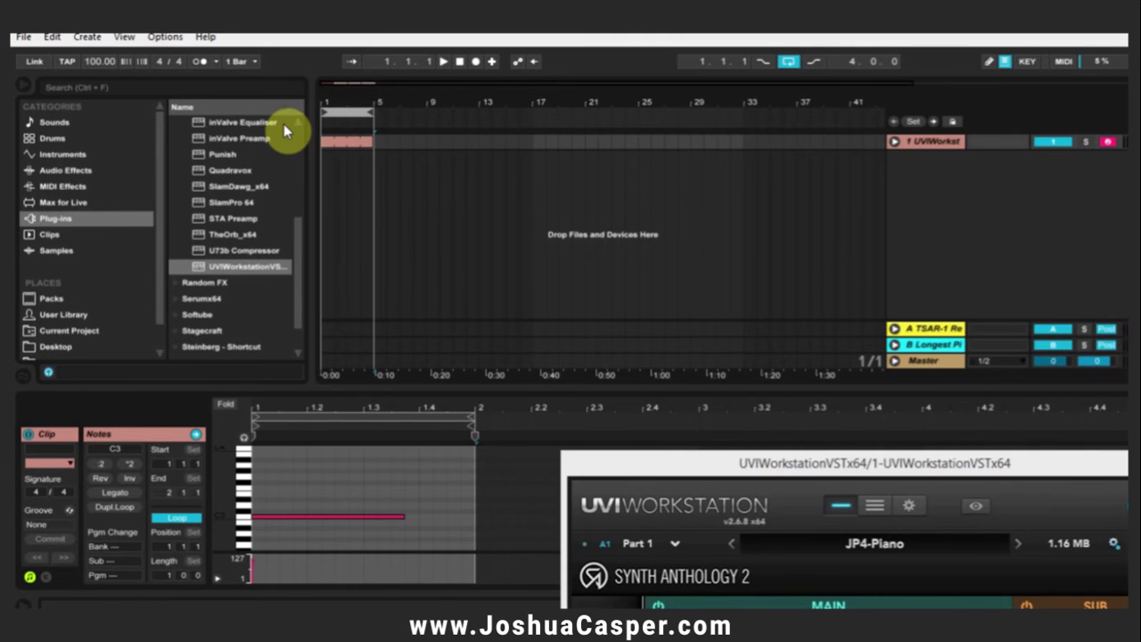
pyautogui.press('space')
pyautogui.moveTo(688, 471); pyautogui.dragTo(471, 56)
# In Multi view, load Classic Analog > Bass > J16-106 Bassuno into part A2
pyautogui.click(641, 96)
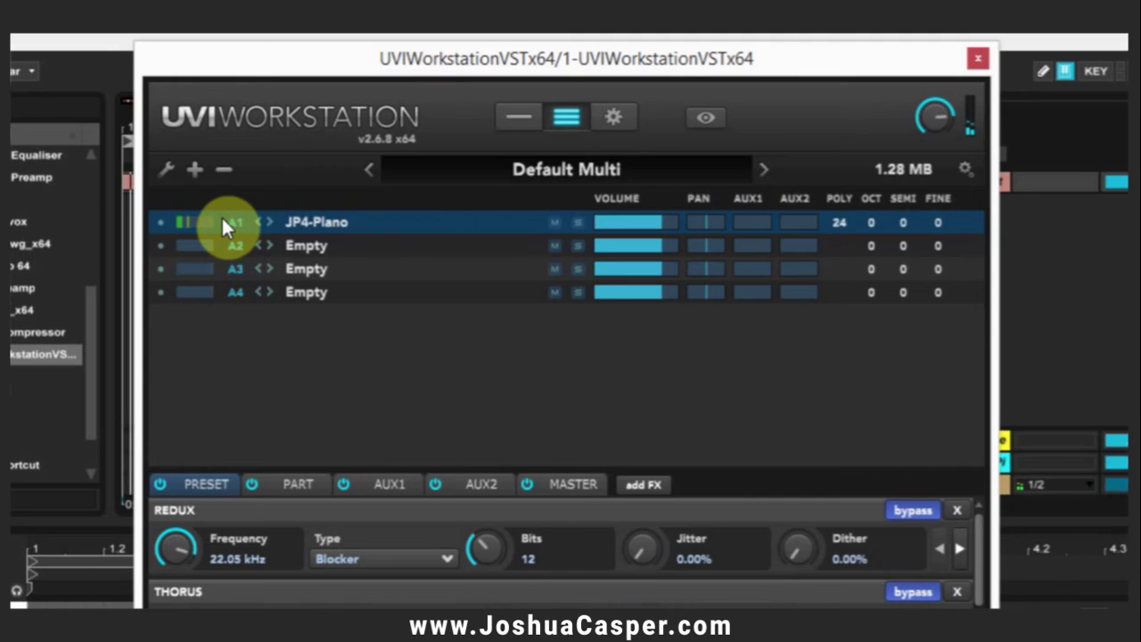
pyautogui.doubleClick(301, 246)
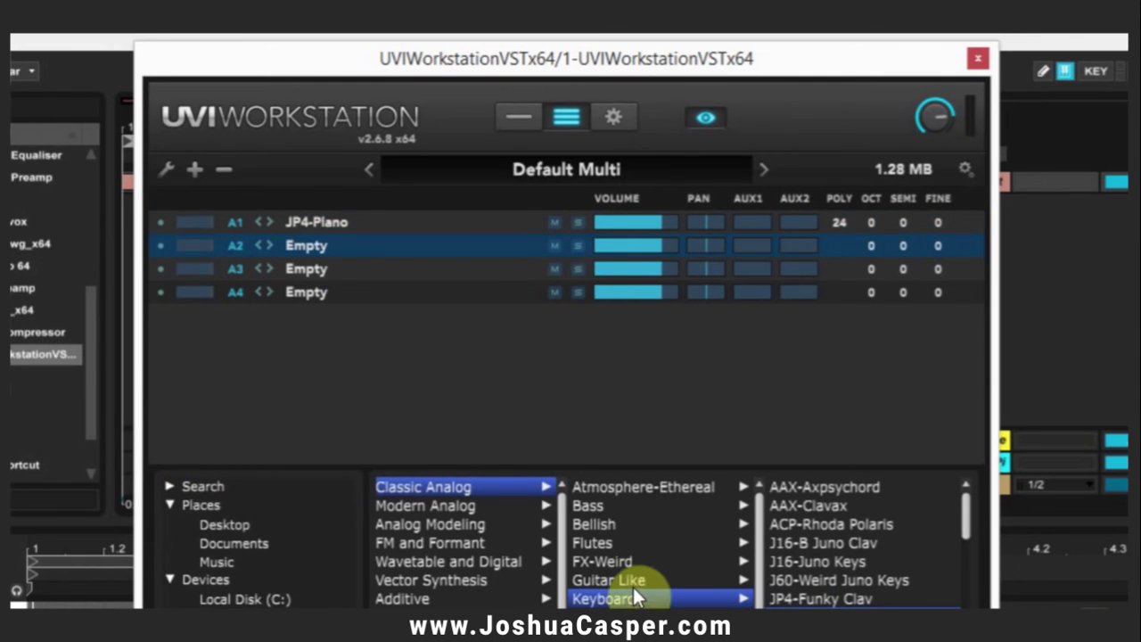
pyautogui.click(589, 505)
pyautogui.doubleClick(775, 540)
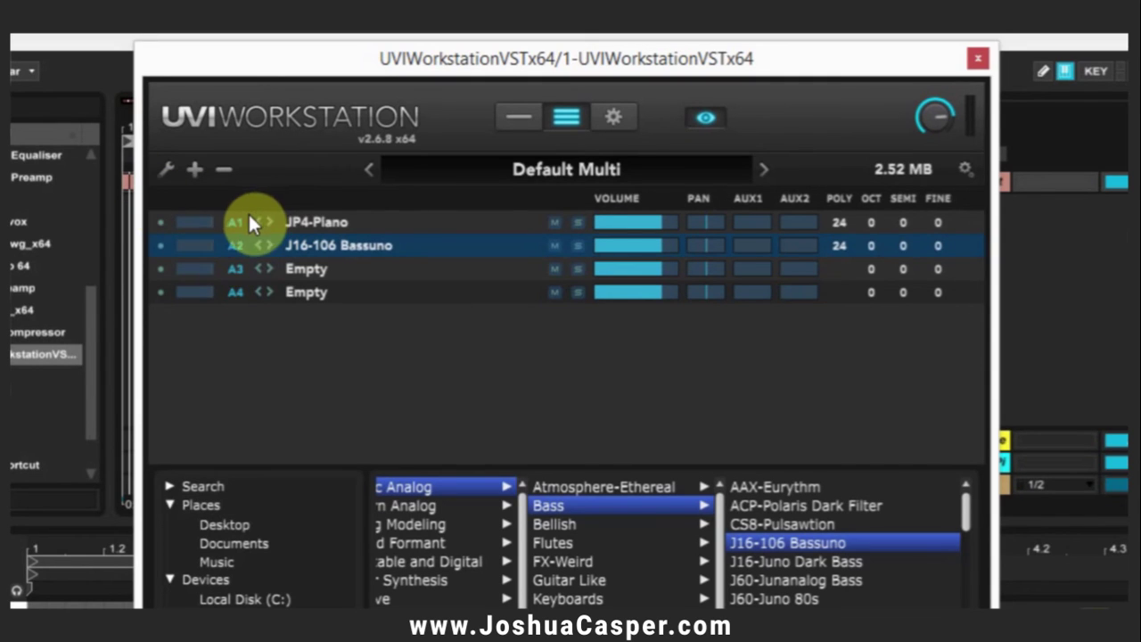
# Close the plugin, insert a new MIDI track and add an External Instrument to it
pyautogui.click(977, 61)
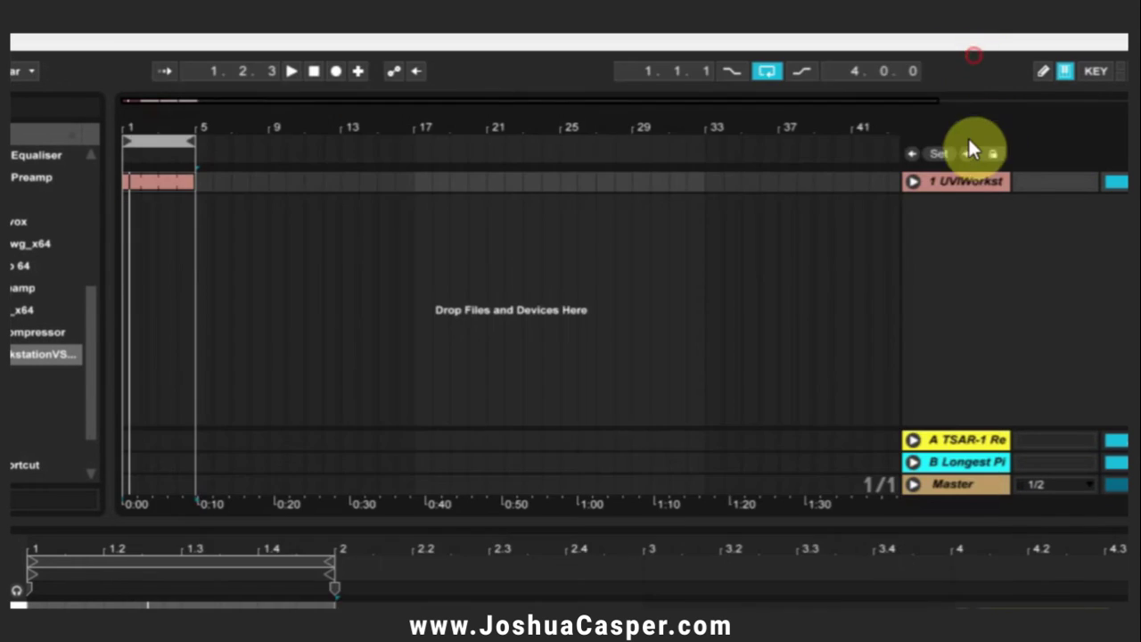
pyautogui.hotkey('ctrl', 'shift', 't')
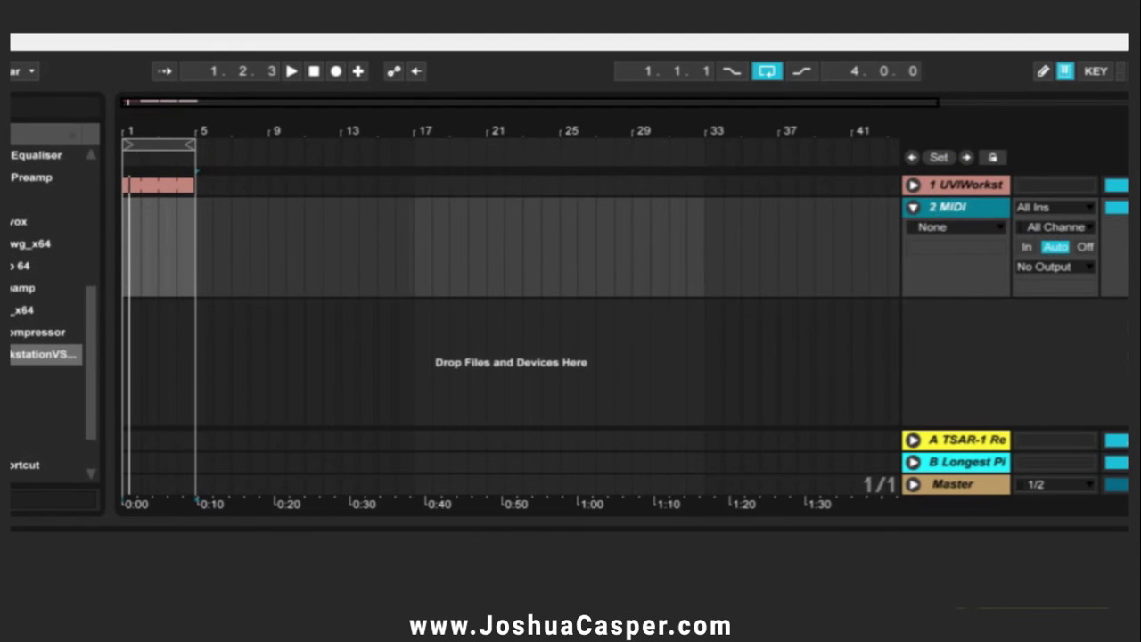
pyautogui.click(94, 210)
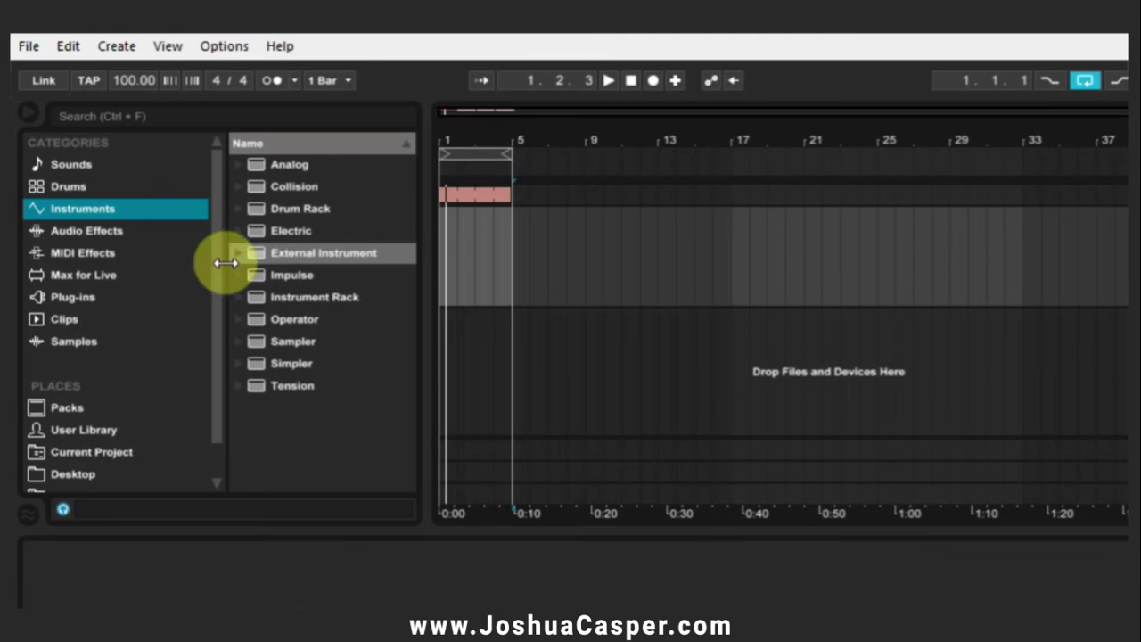
pyautogui.moveTo(255, 253); pyautogui.dragTo(466, 247)
pyautogui.moveTo(451, 140); pyautogui.dragTo(303, 374)
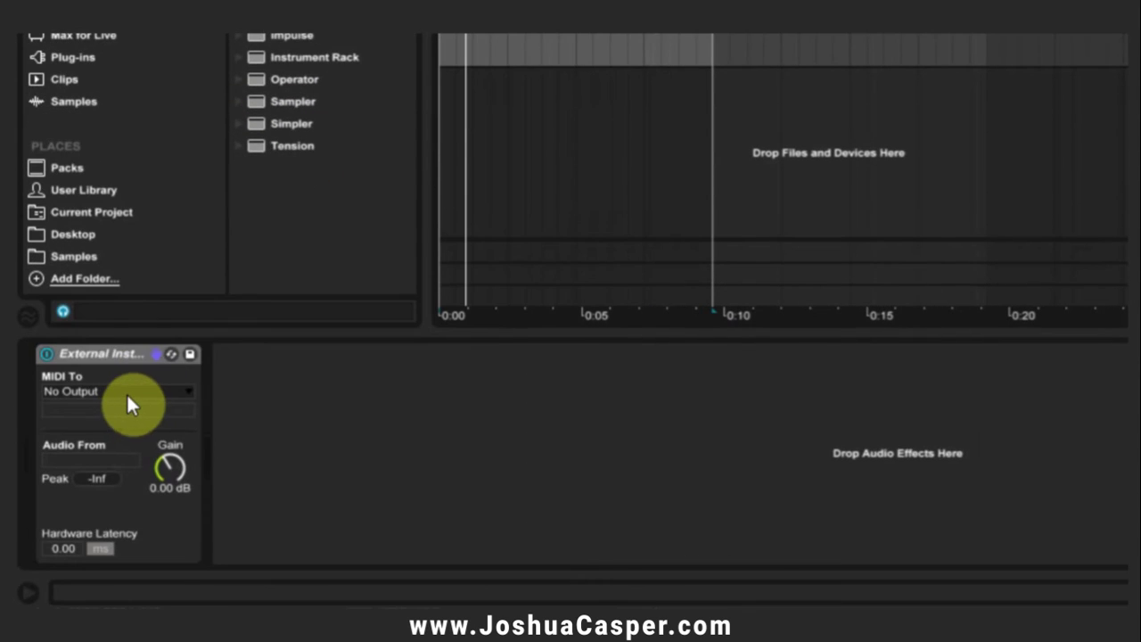
# Route the External Instrument's MIDI to UVI Workstation channel 2, with audio from UVIWorkstation output 2
pyautogui.click(127, 396)
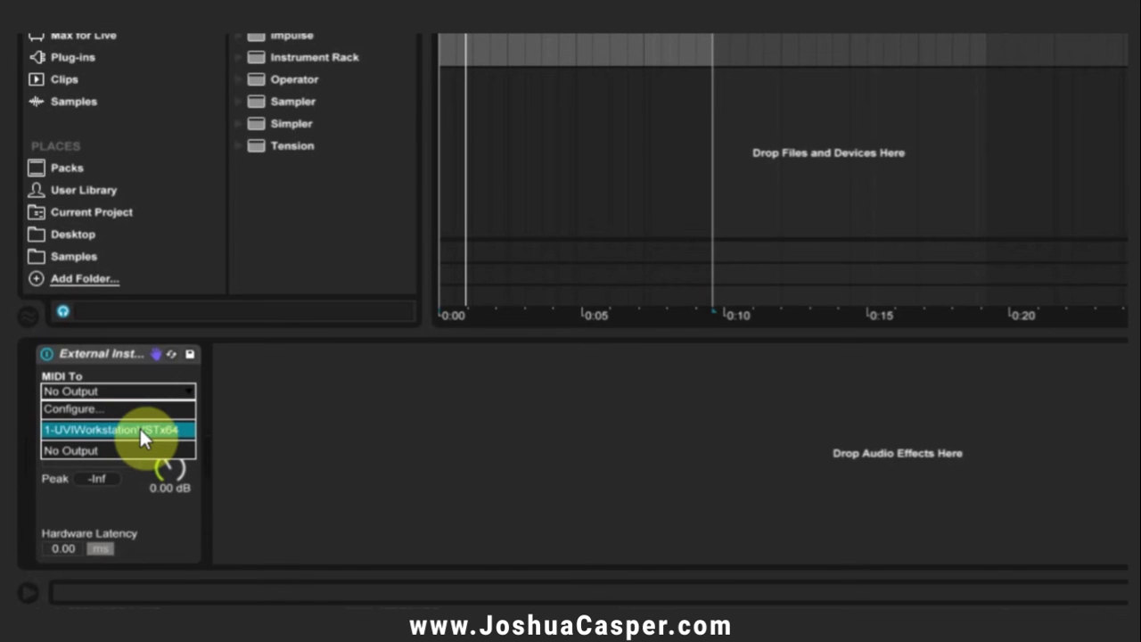
pyautogui.click(139, 428)
pyautogui.click(114, 410)
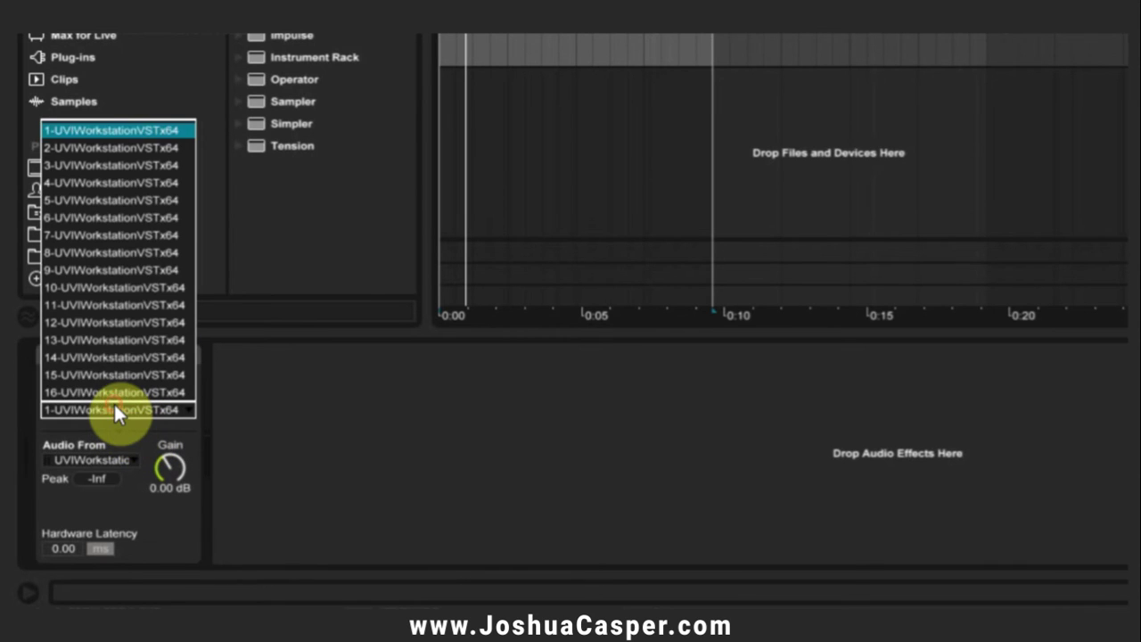
pyautogui.click(108, 147)
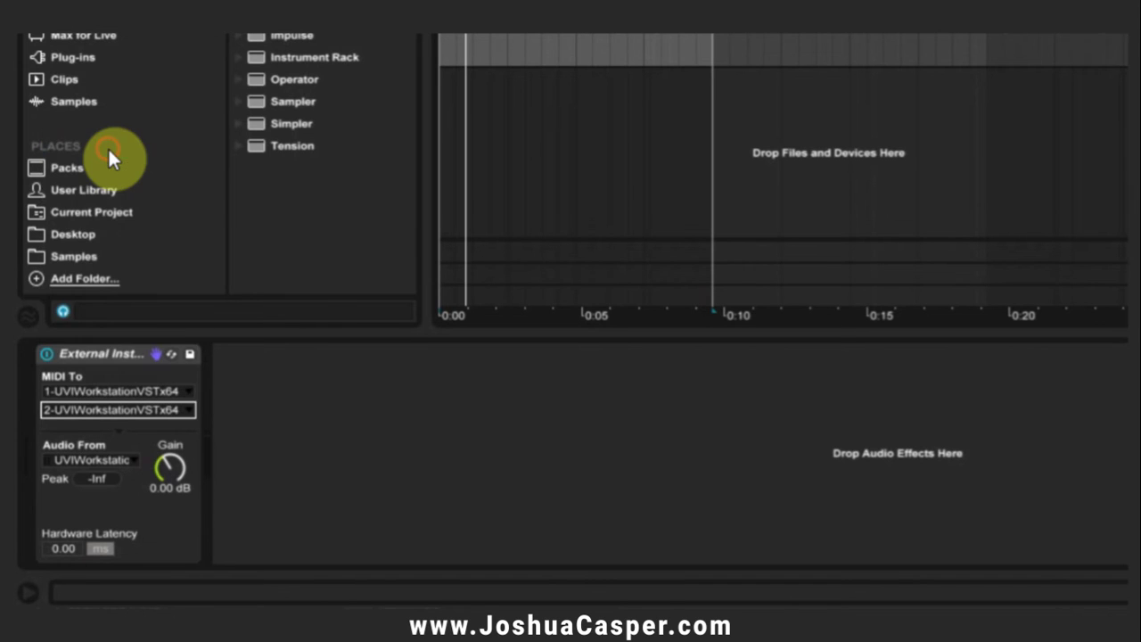
pyautogui.click(98, 460)
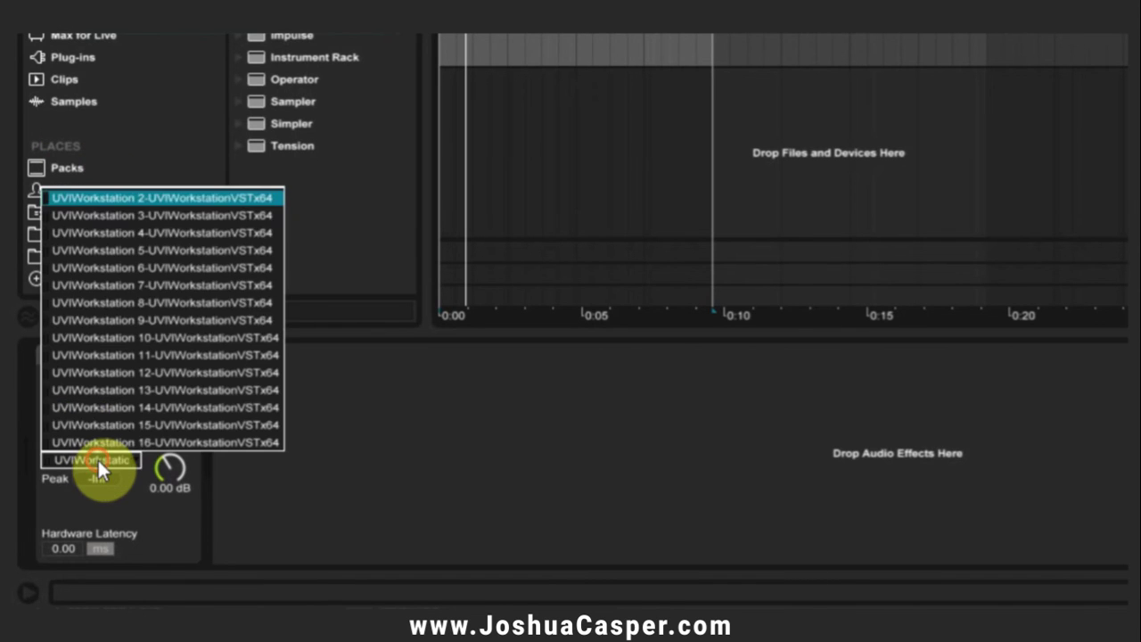
pyautogui.click(168, 200)
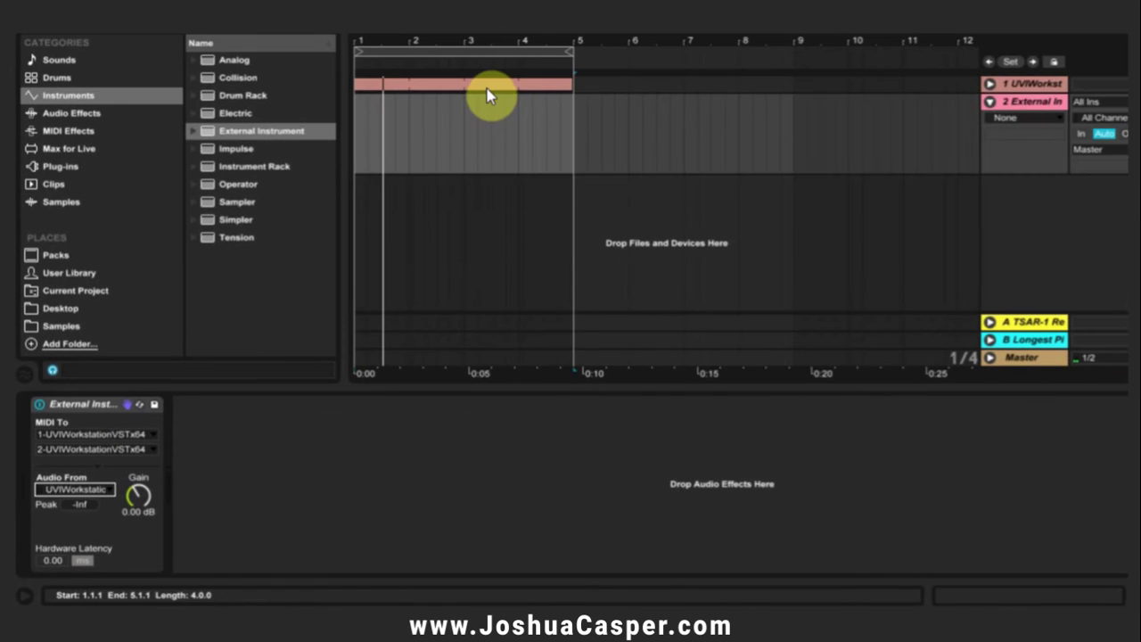
# Halve the second track's clip loop with the :2 button in the Notes box
pyautogui.moveTo(492, 95); pyautogui.dragTo(441, 96)
pyautogui.doubleClick(437, 109)
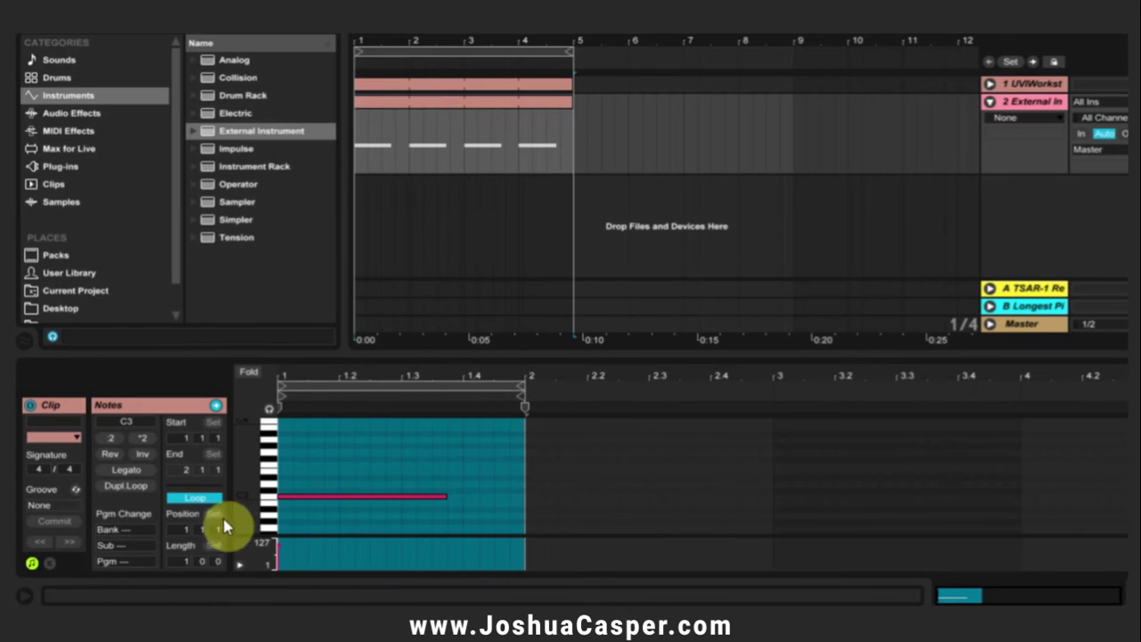
pyautogui.click(181, 562)
pyautogui.click(111, 437)
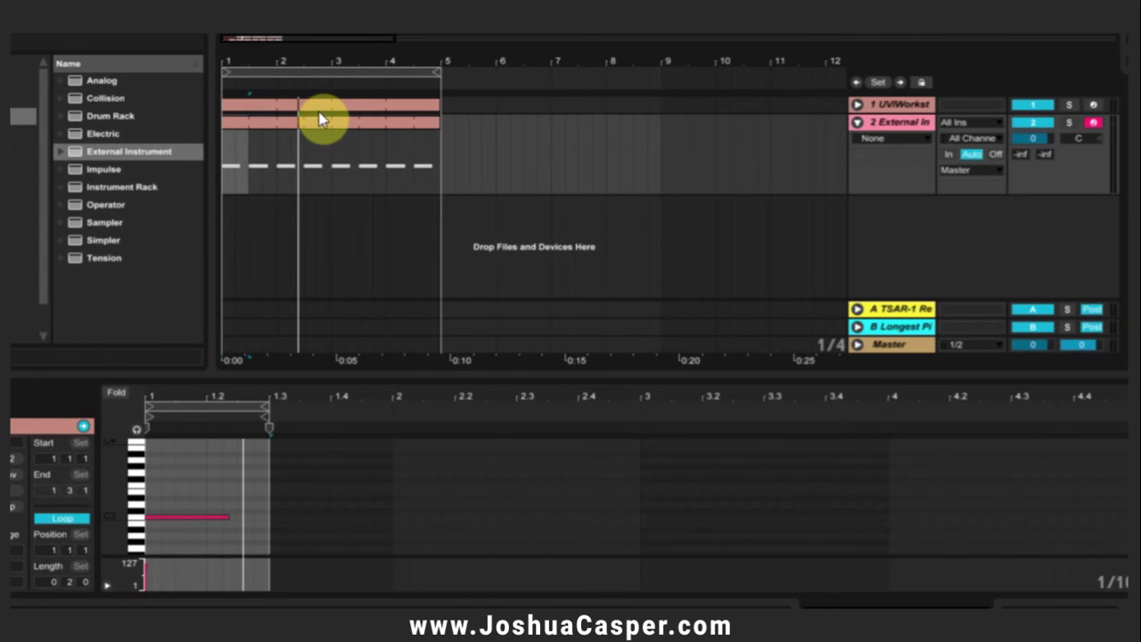
# Unfold track 1, play both tracks together and switch to the device view
pyautogui.click(857, 106)
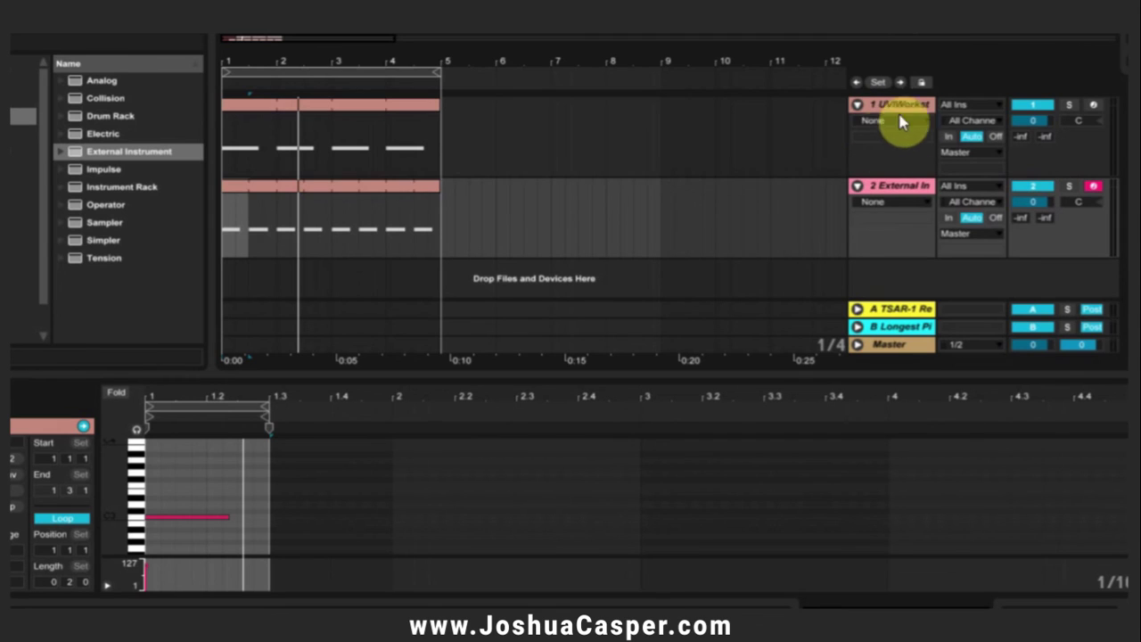
pyautogui.press('space')
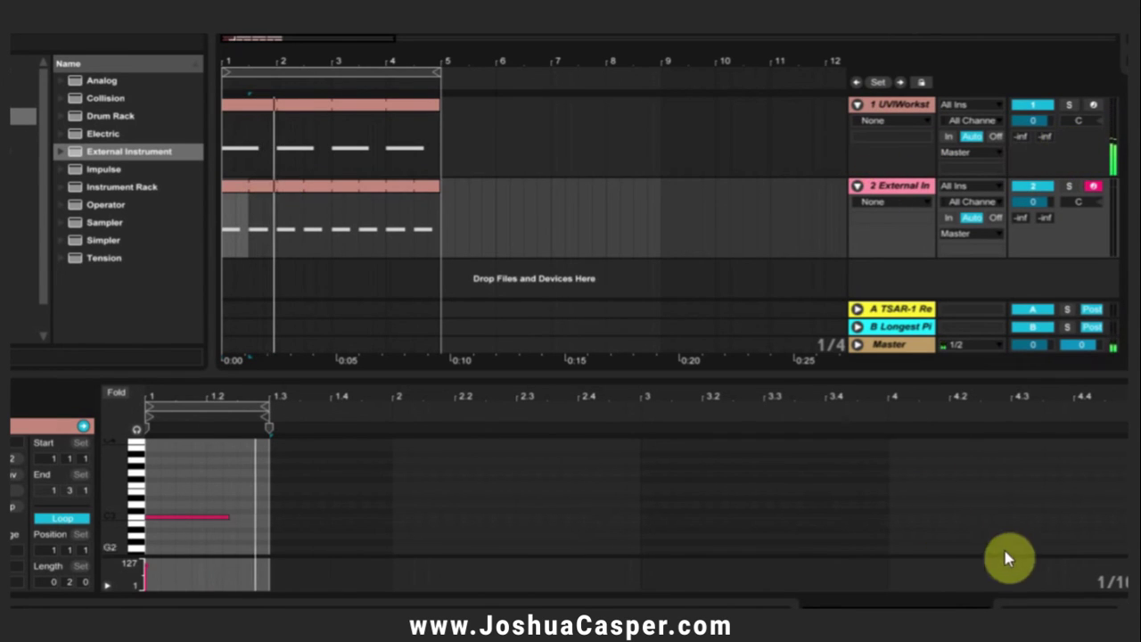
pyautogui.hotkey('shift', 'Tab')
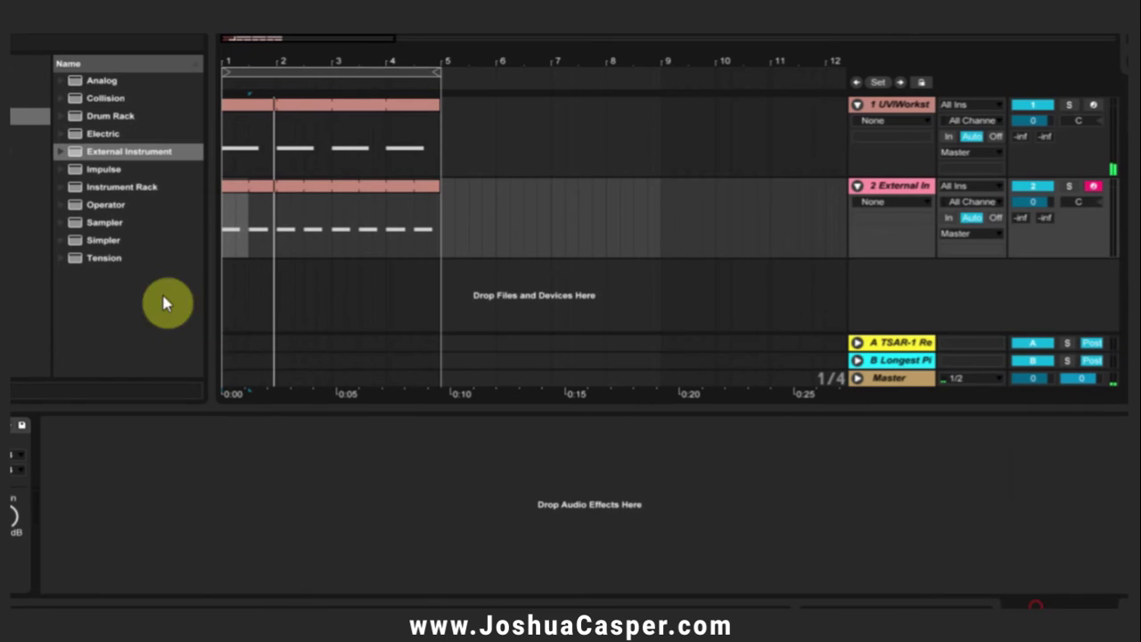
# Route UVI Workstation part A2 (Bassuno) to Out 2 in the OUTPUT column
pyautogui.click(901, 102)
pyautogui.click(891, 105)
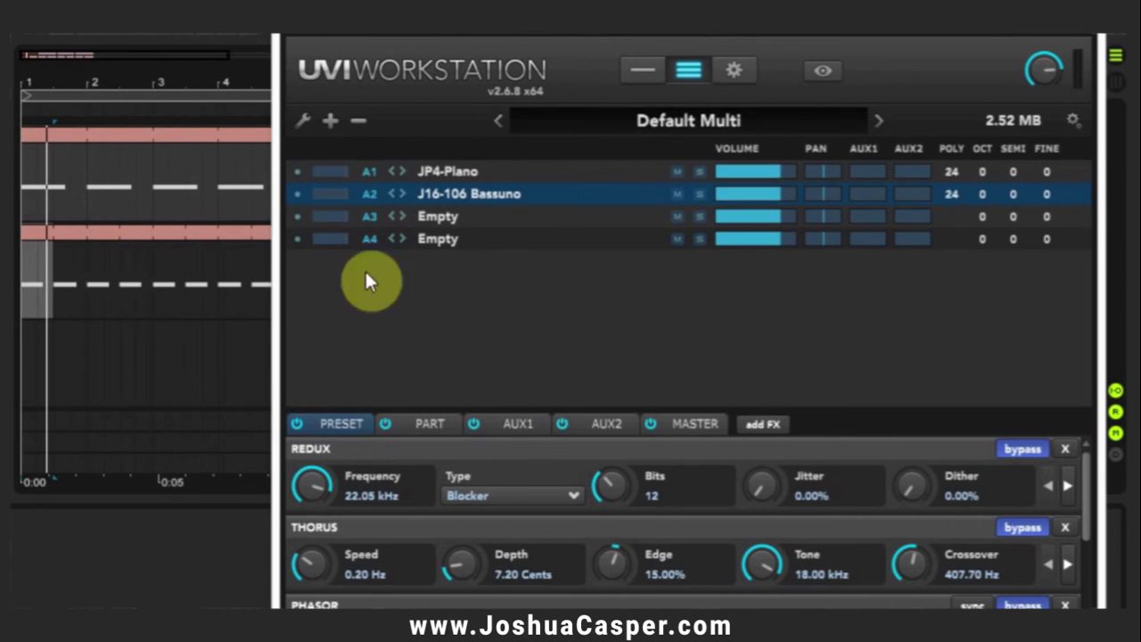
pyautogui.click(1071, 122)
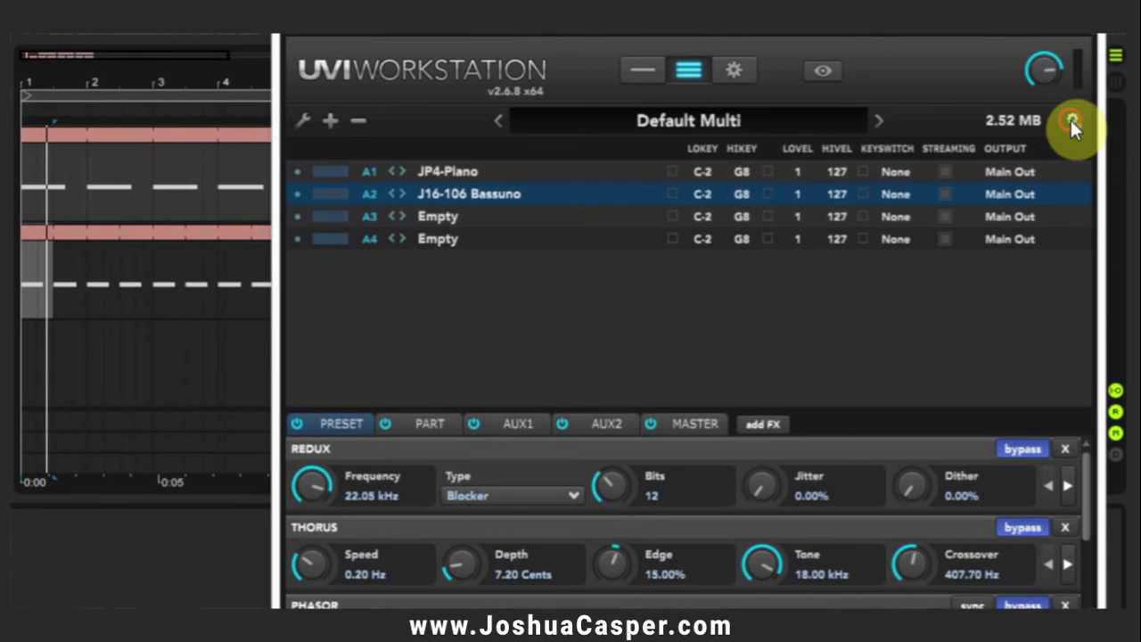
pyautogui.click(996, 196)
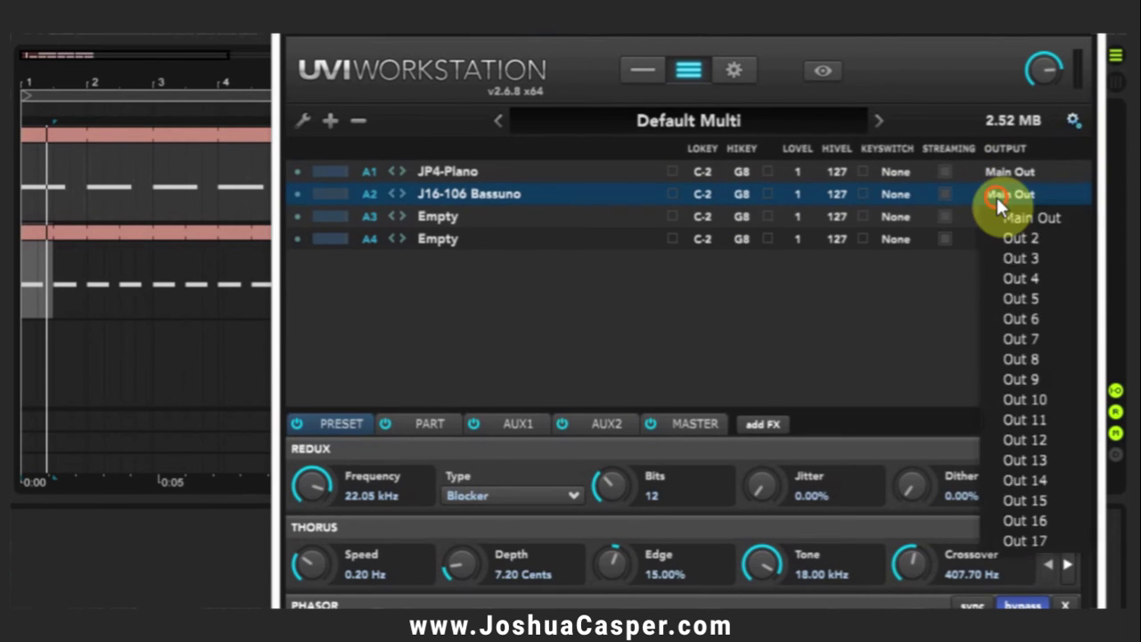
pyautogui.click(1018, 237)
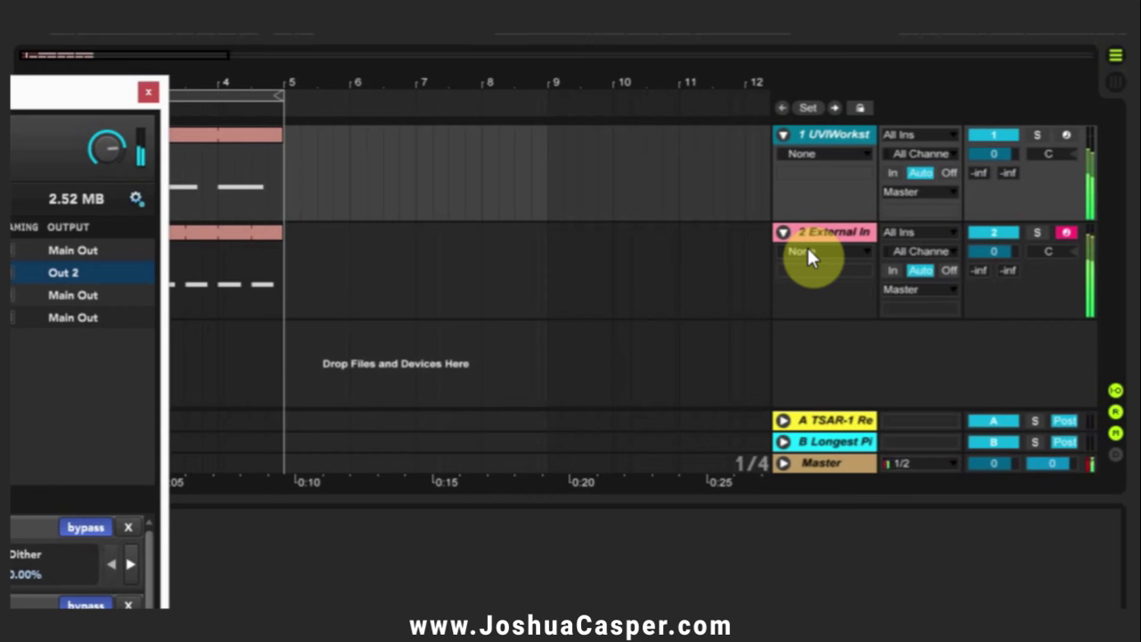
# Set track 2's volume to -10.8 dB
pyautogui.click(994, 252)
pyautogui.moveTo(993, 252); pyautogui.dragTo(994, 278)
pyautogui.click(11, 105)
# Step part A2's preset from Bassuno to J60-Junanalog Bass
pyautogui.moveTo(11, 105); pyautogui.dragTo(612, 31)
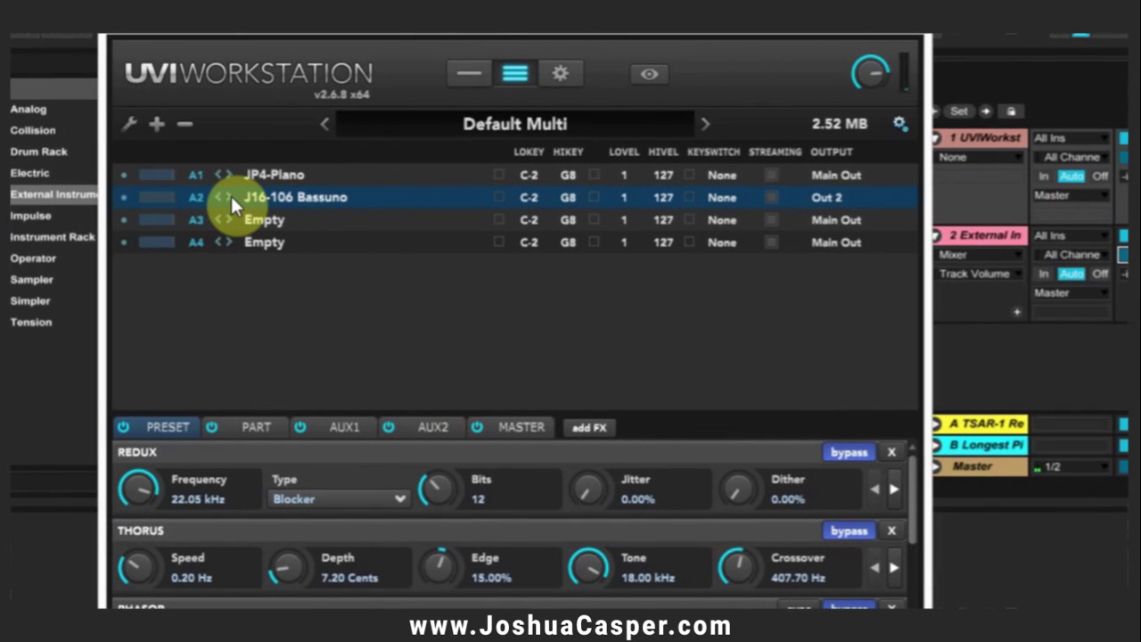
pyautogui.click(230, 197)
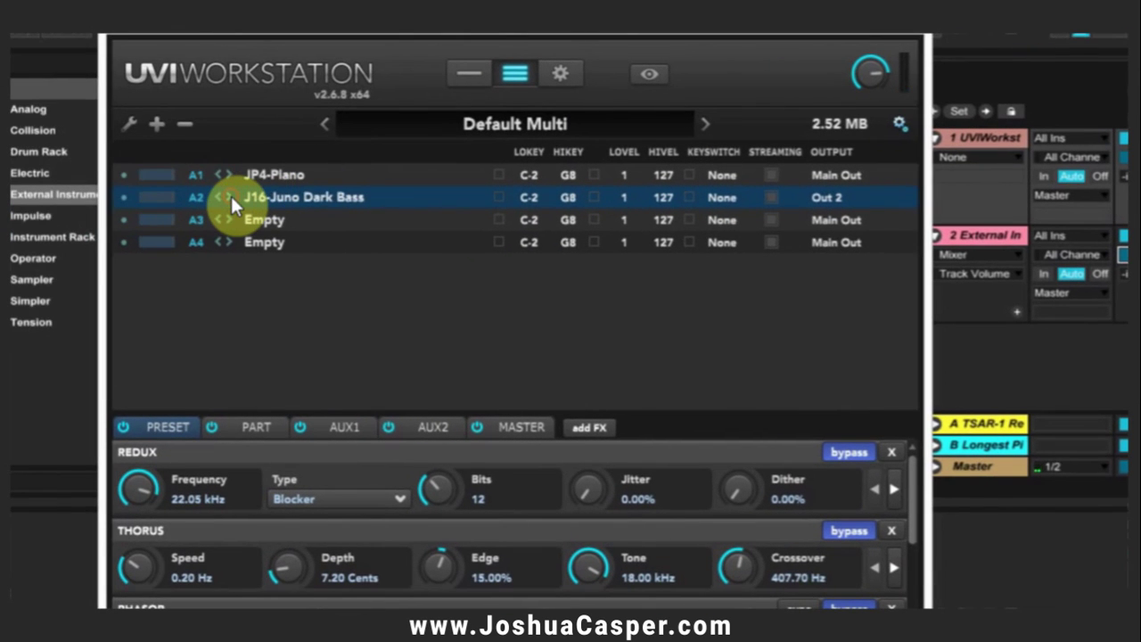
pyautogui.click(230, 197)
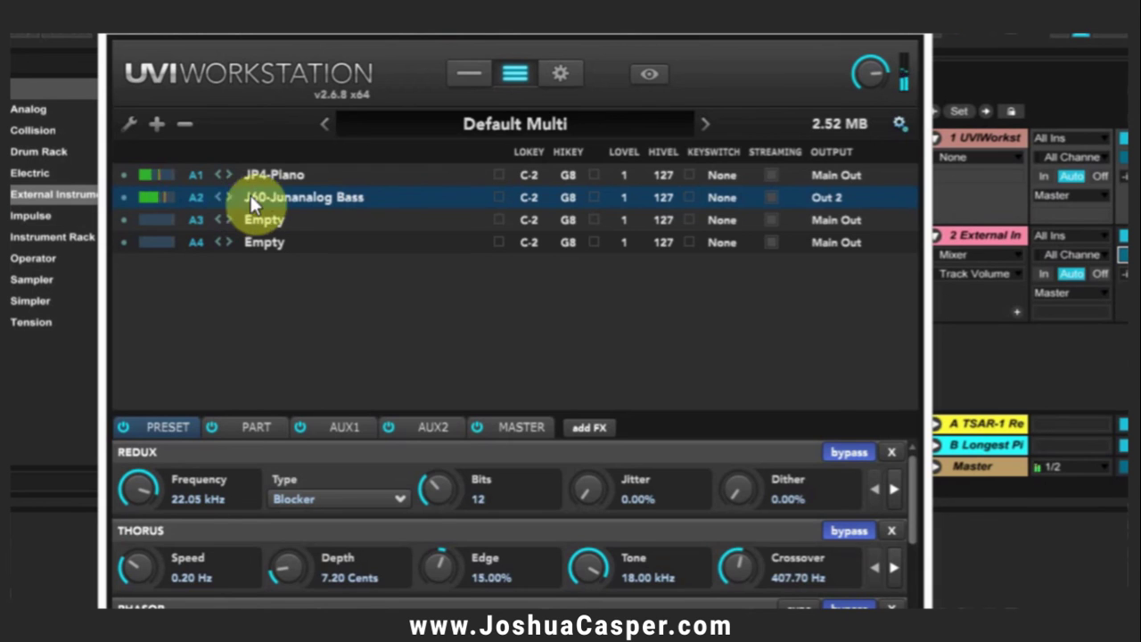
# Reset the J60-Junanalog Bass octave to centre in the EDIT tab, then close the plugin window
pyautogui.click(470, 73)
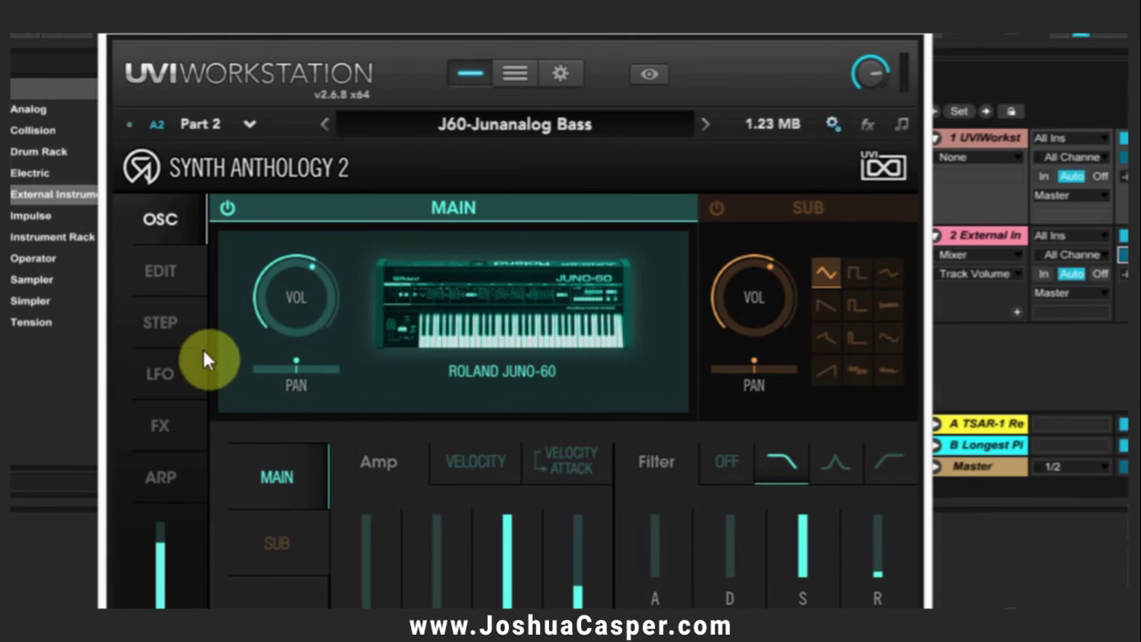
pyautogui.click(160, 270)
pyautogui.moveTo(368, 326); pyautogui.dragTo(400, 356)
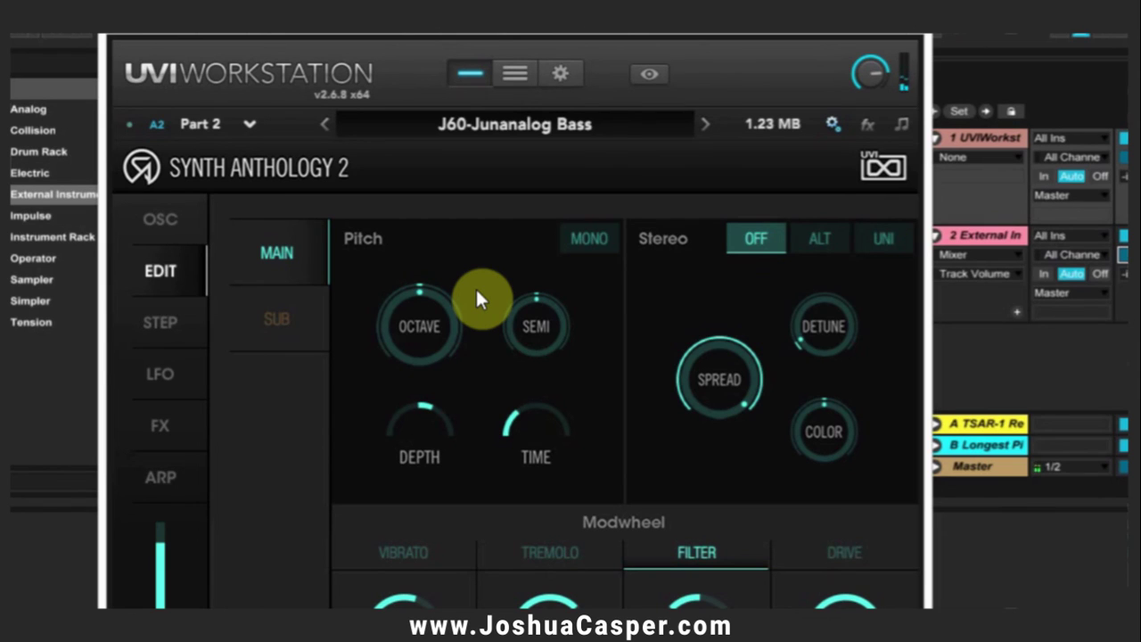
pyautogui.click(907, 34)
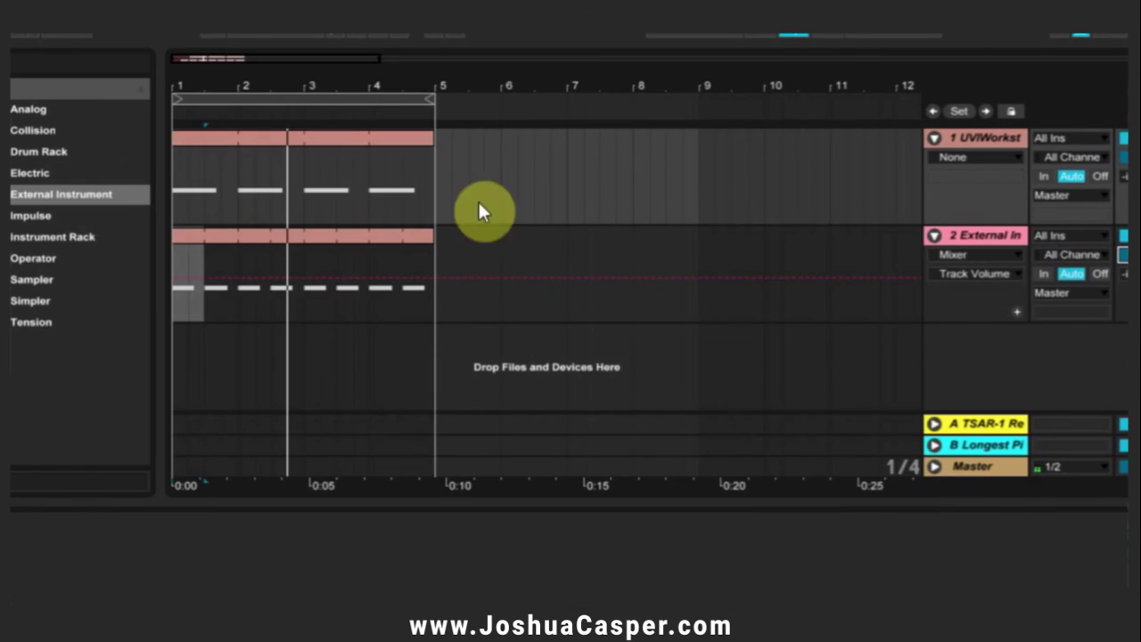
# Insert a third MIDI track with a copy of track 2's clip, halved in length with :2
pyautogui.click(958, 237)
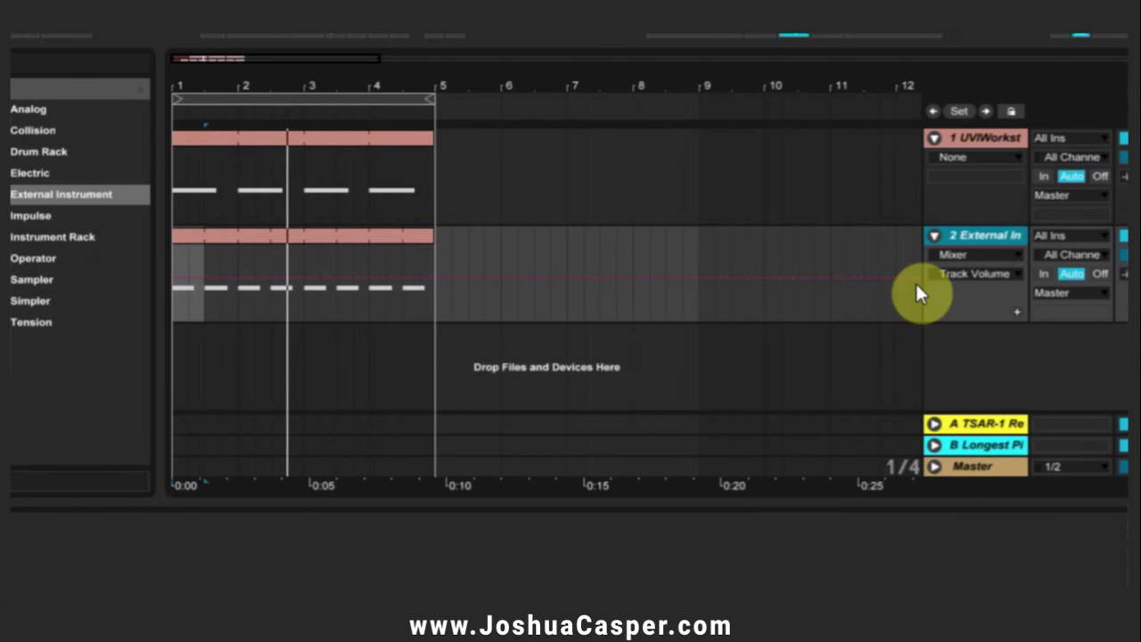
pyautogui.hotkey('ctrl', 'shift', 't')
pyautogui.click(247, 230)
pyautogui.moveTo(245, 230); pyautogui.dragTo(211, 350)
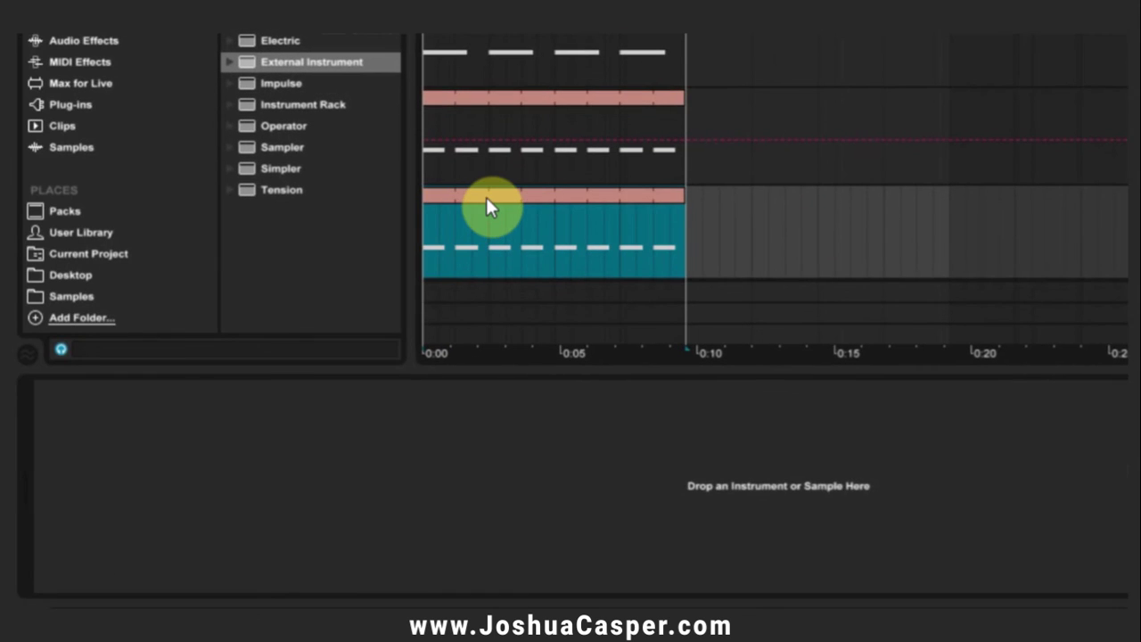
pyautogui.doubleClick(486, 197)
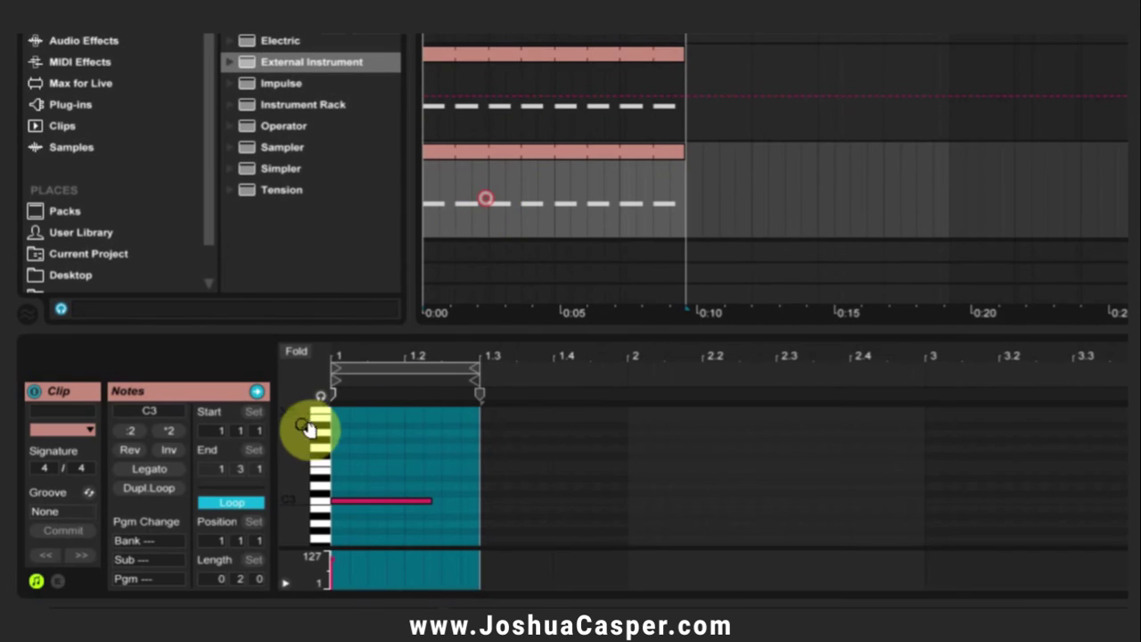
pyautogui.click(133, 433)
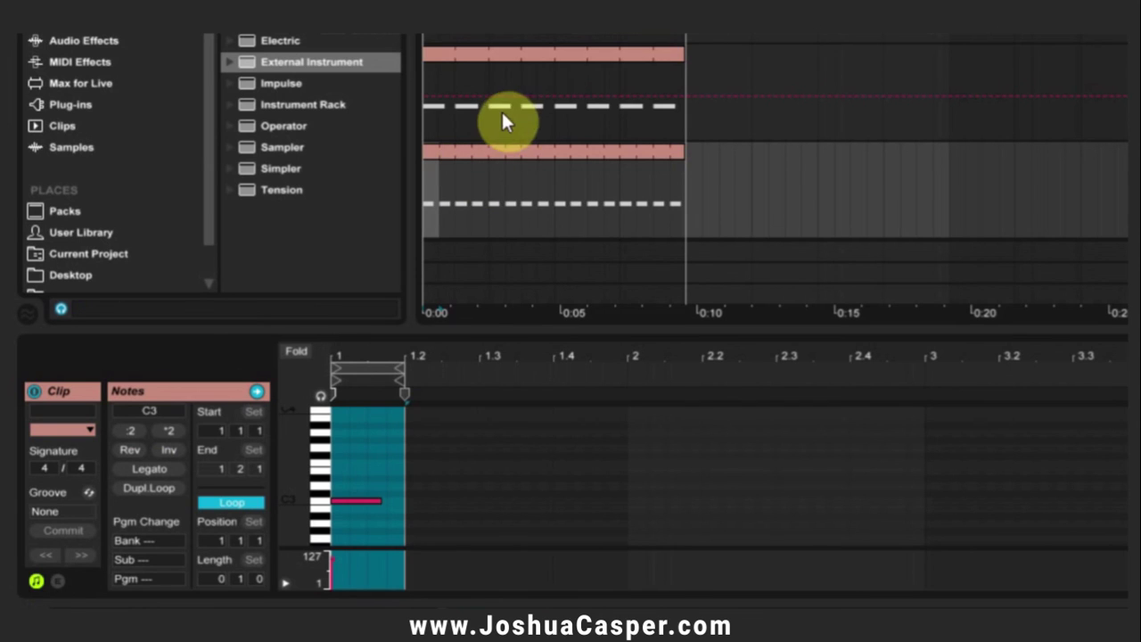
# Add External Instrument to track 3: MIDI To 1-UVIWorkstation channel 3, Audio From output 3
pyautogui.moveTo(269, 61); pyautogui.dragTo(476, 191)
pyautogui.click(103, 427)
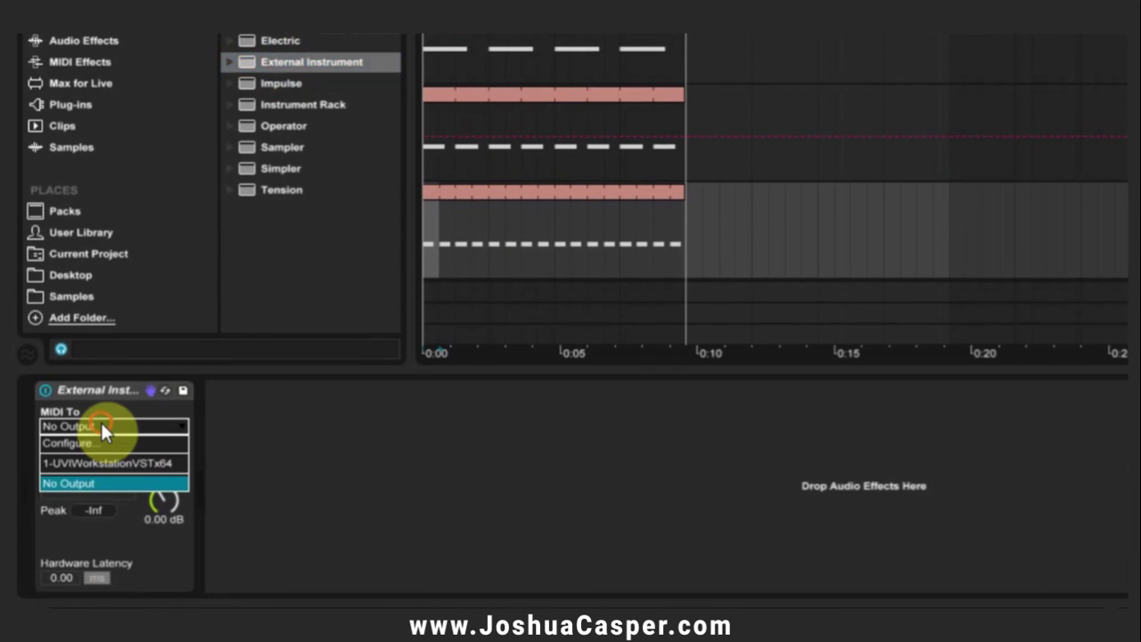
pyautogui.click(107, 462)
pyautogui.click(113, 445)
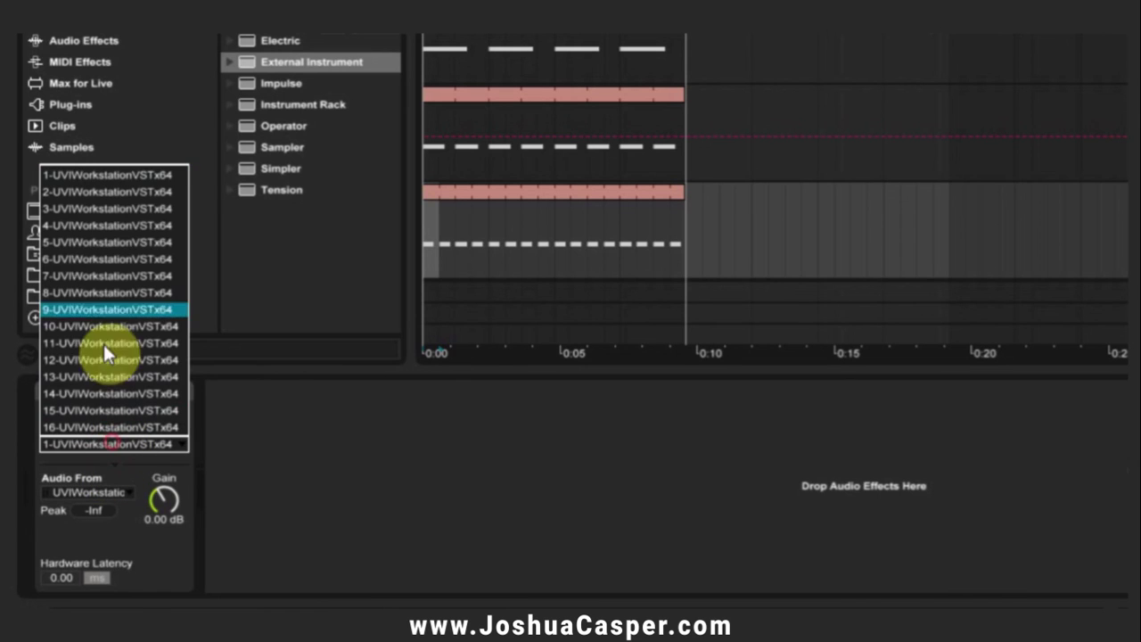
pyautogui.click(71, 209)
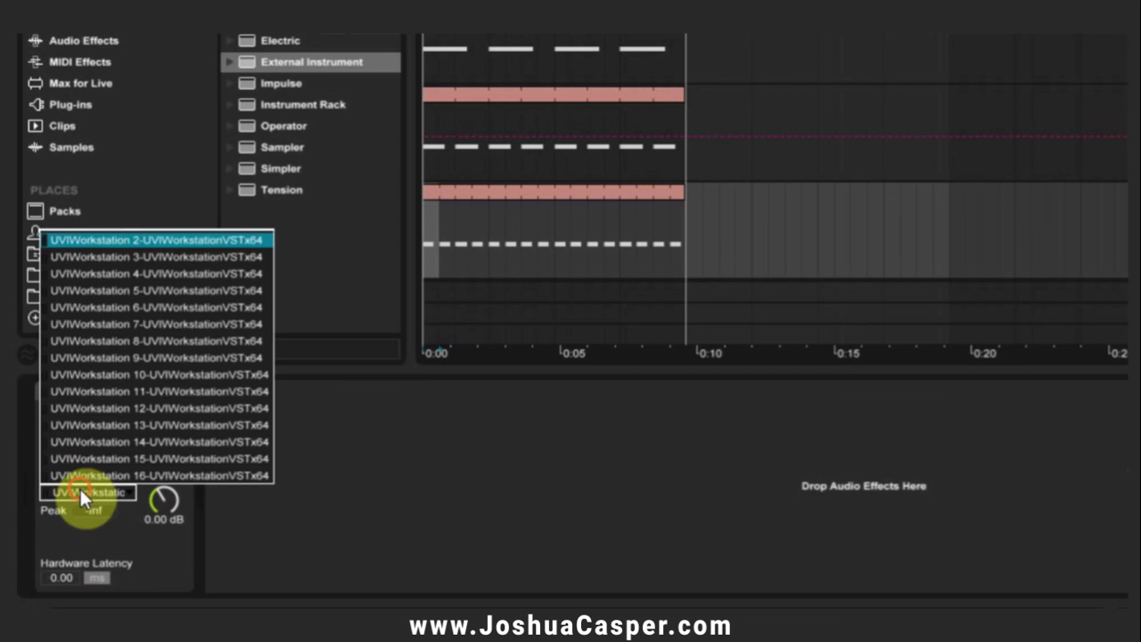
pyautogui.click(79, 489)
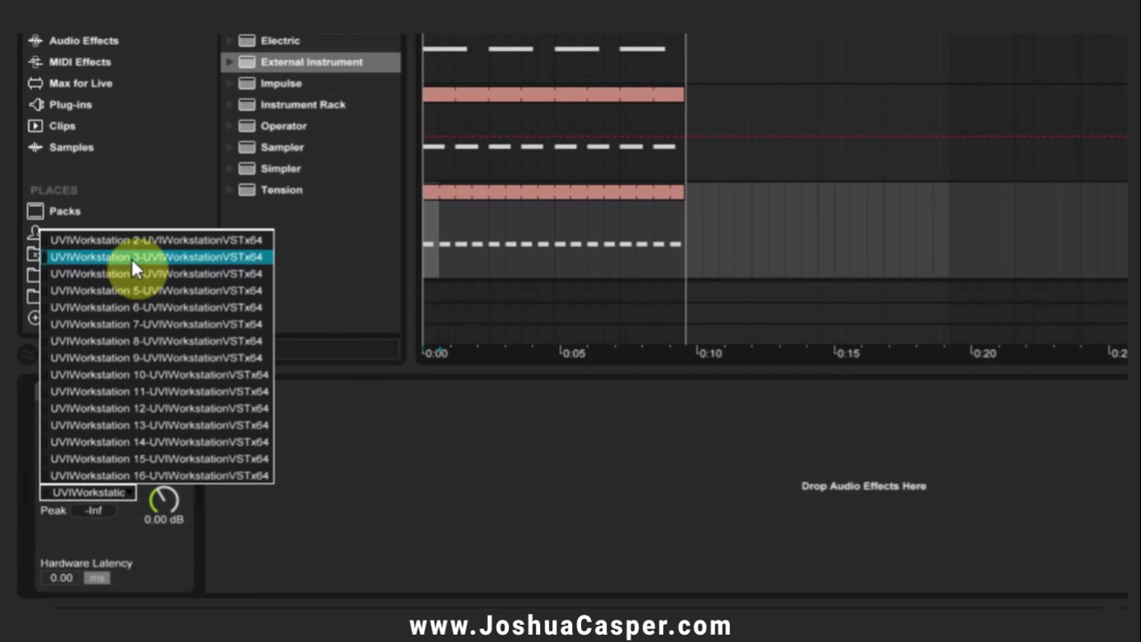
pyautogui.click(131, 257)
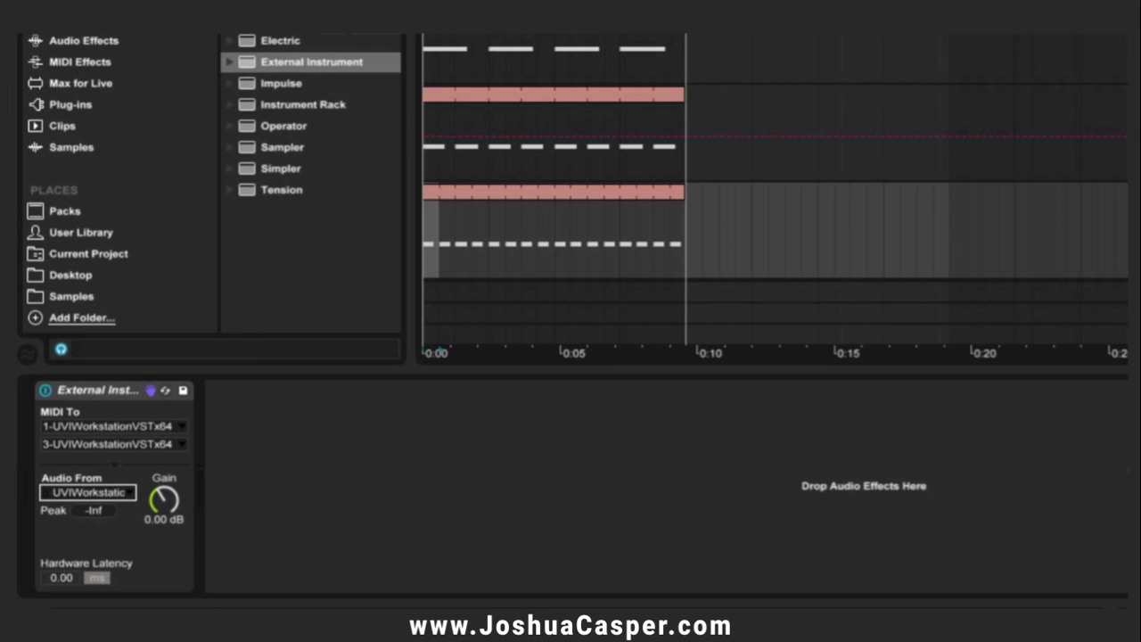
pyautogui.click(1027, 45)
# Load KMS-Drunk Pac Man from Classic Analog > FX-Weird into empty part A3
pyautogui.click(82, 390)
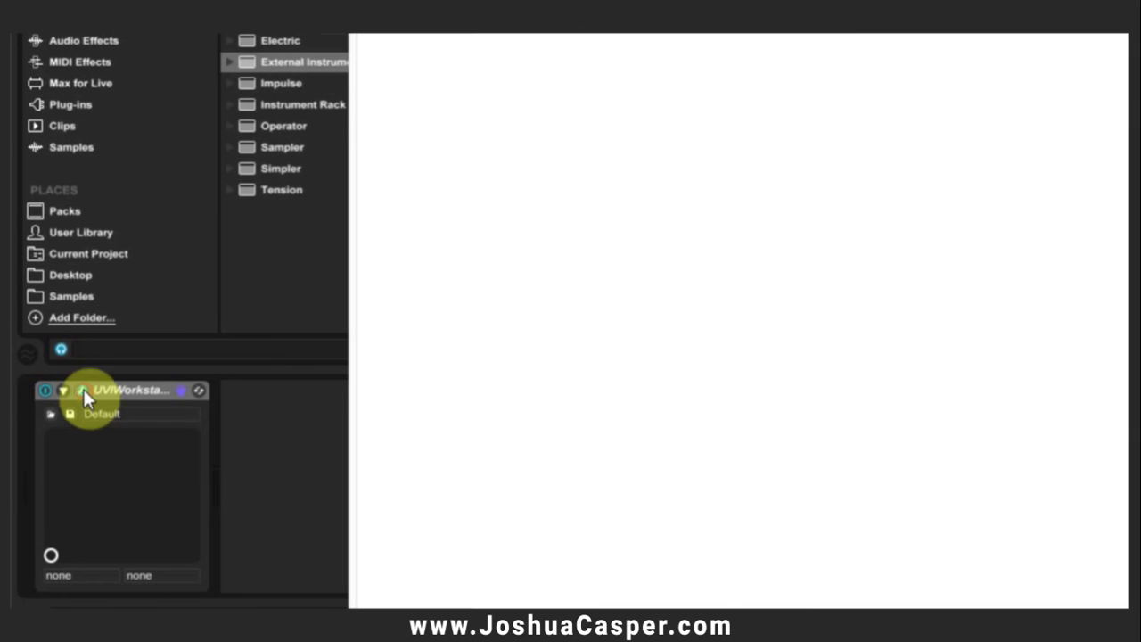
pyautogui.click(551, 73)
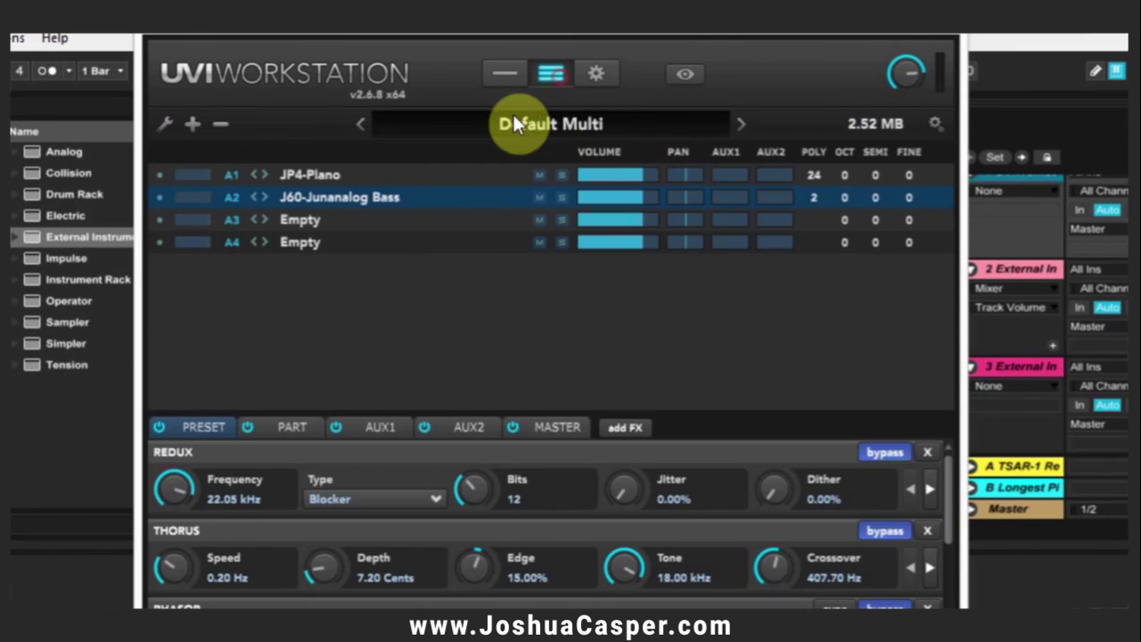
pyautogui.doubleClick(299, 223)
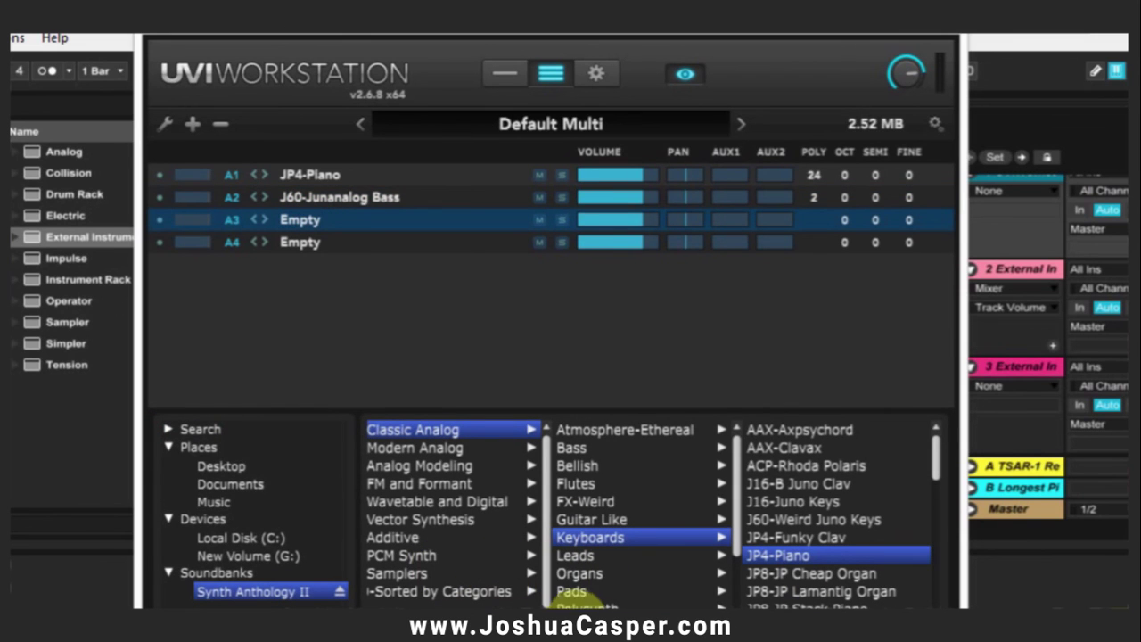
pyautogui.scroll(-2, 607, 575)
pyautogui.scroll(2, 594, 435)
pyautogui.click(588, 476)
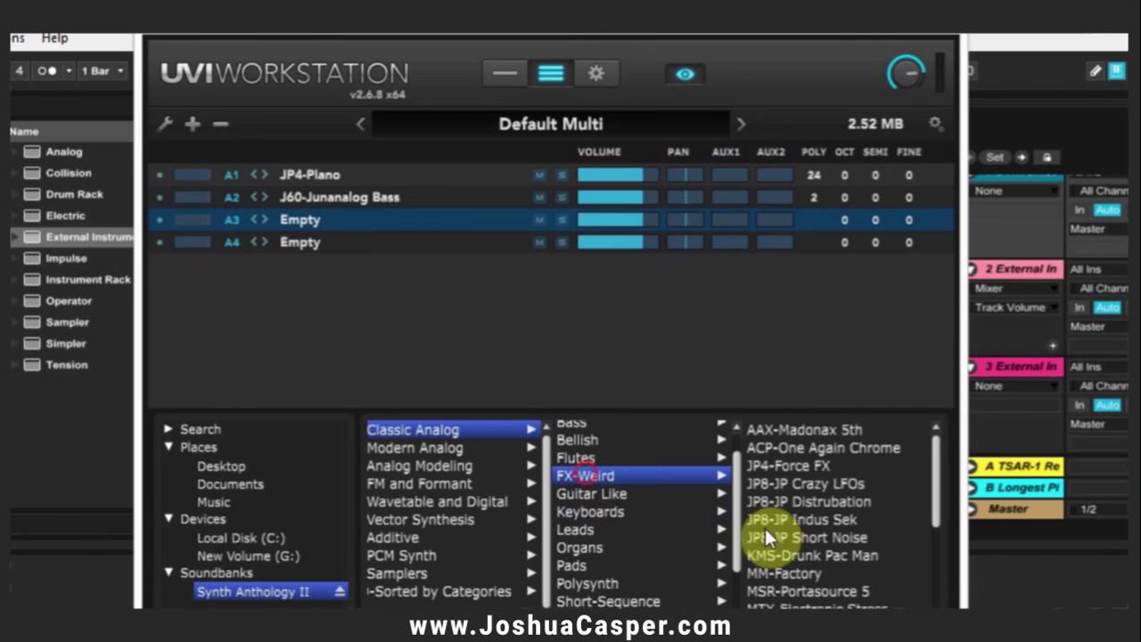
pyautogui.doubleClick(765, 555)
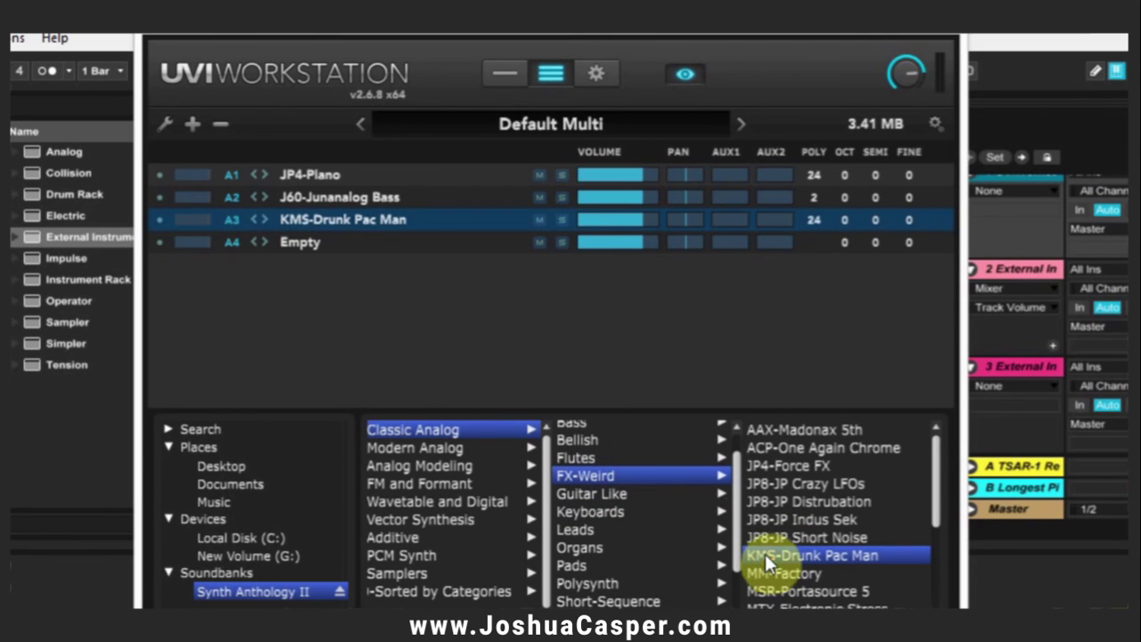
# Route part A3's output to Out 3
pyautogui.moveTo(657, 239)
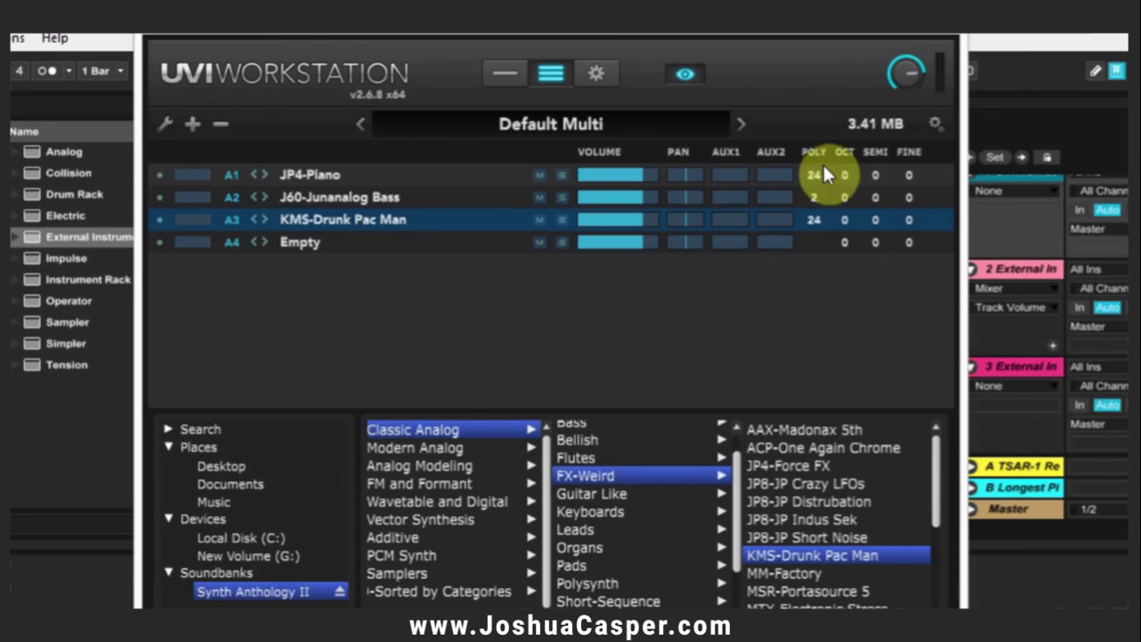
pyautogui.click(934, 124)
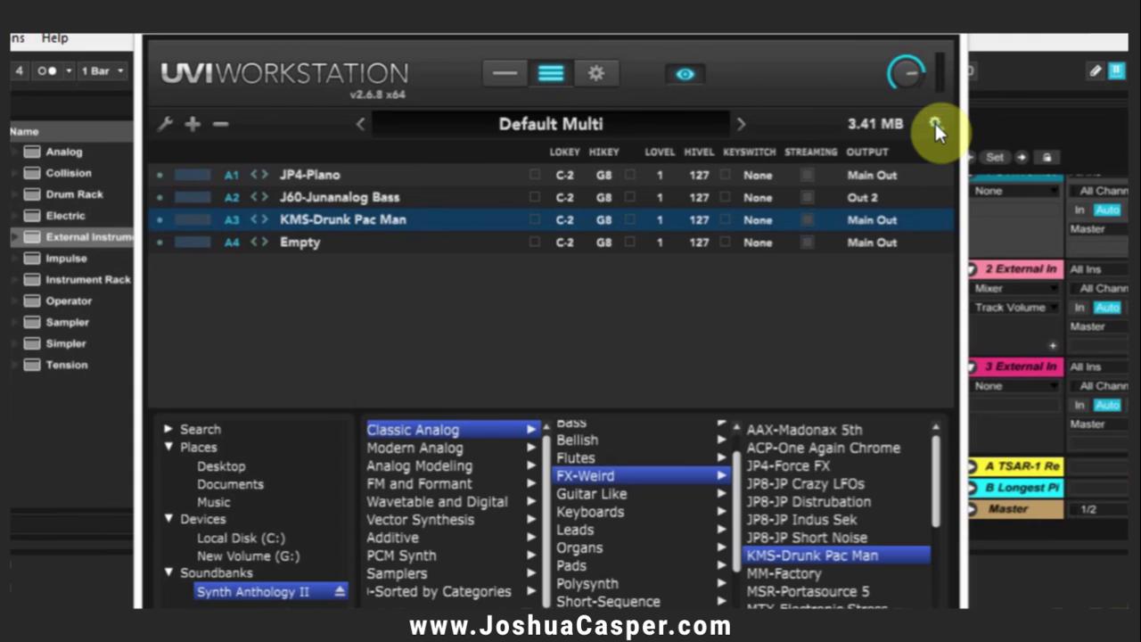
pyautogui.click(860, 222)
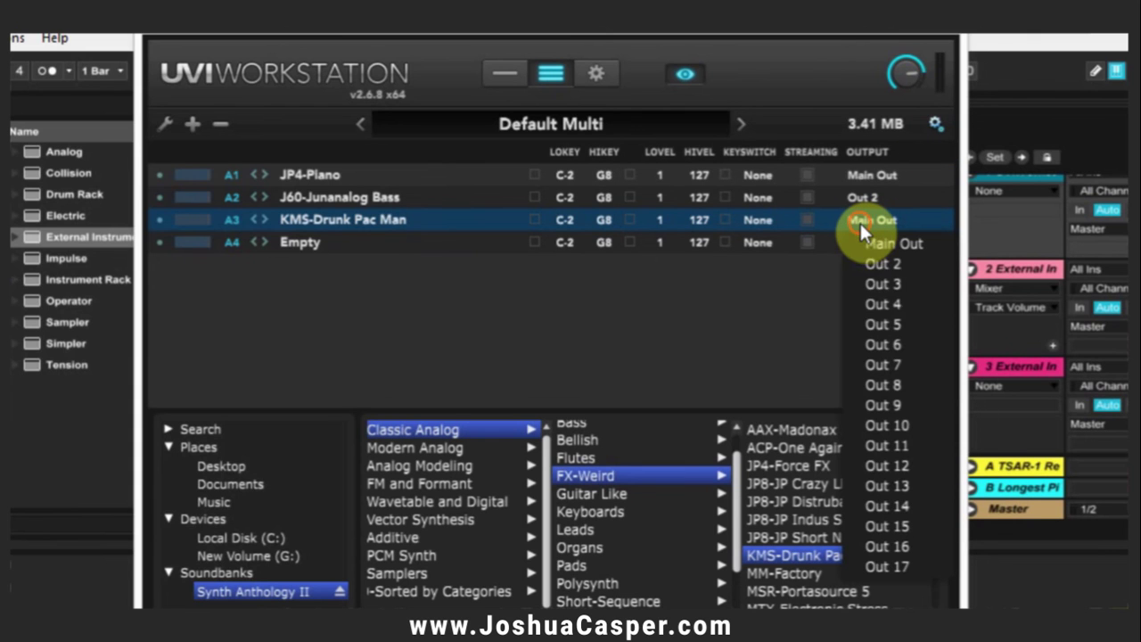
pyautogui.click(886, 284)
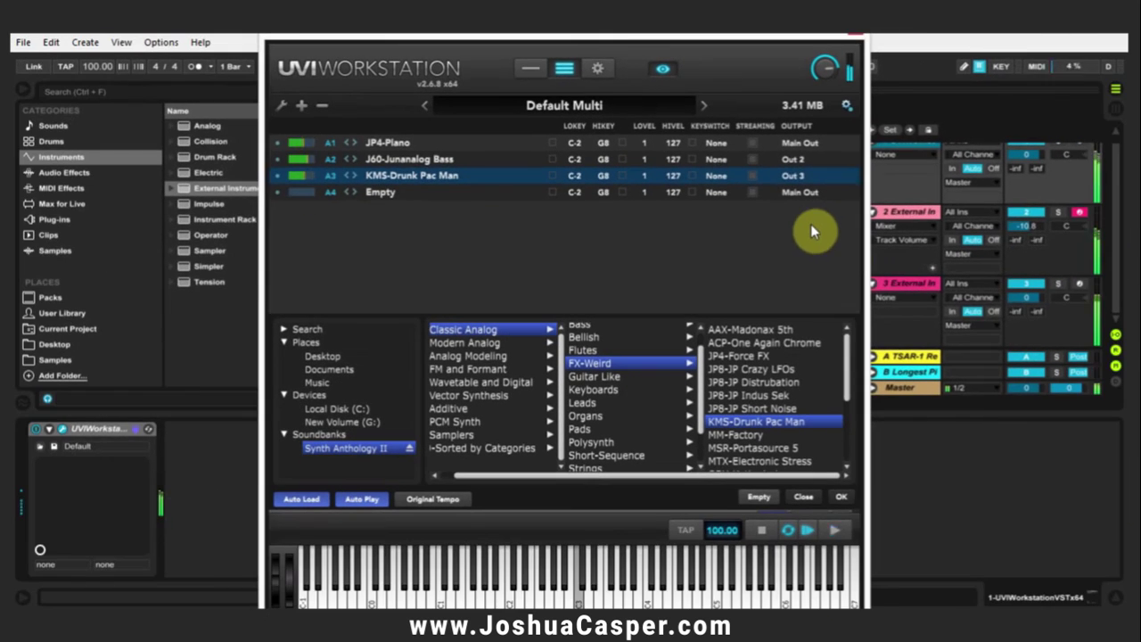
# Lower track 3's volume to -8.3 dB and close the UVI Workstation window
pyautogui.moveTo(1025, 298); pyautogui.dragTo(1032, 294)
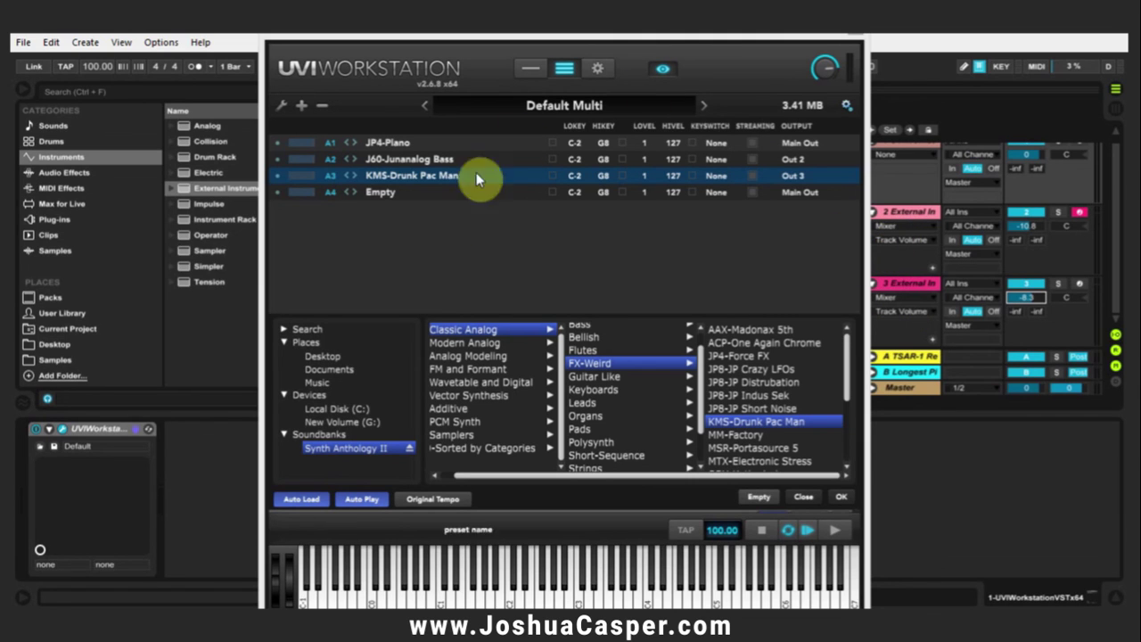
pyautogui.click(847, 40)
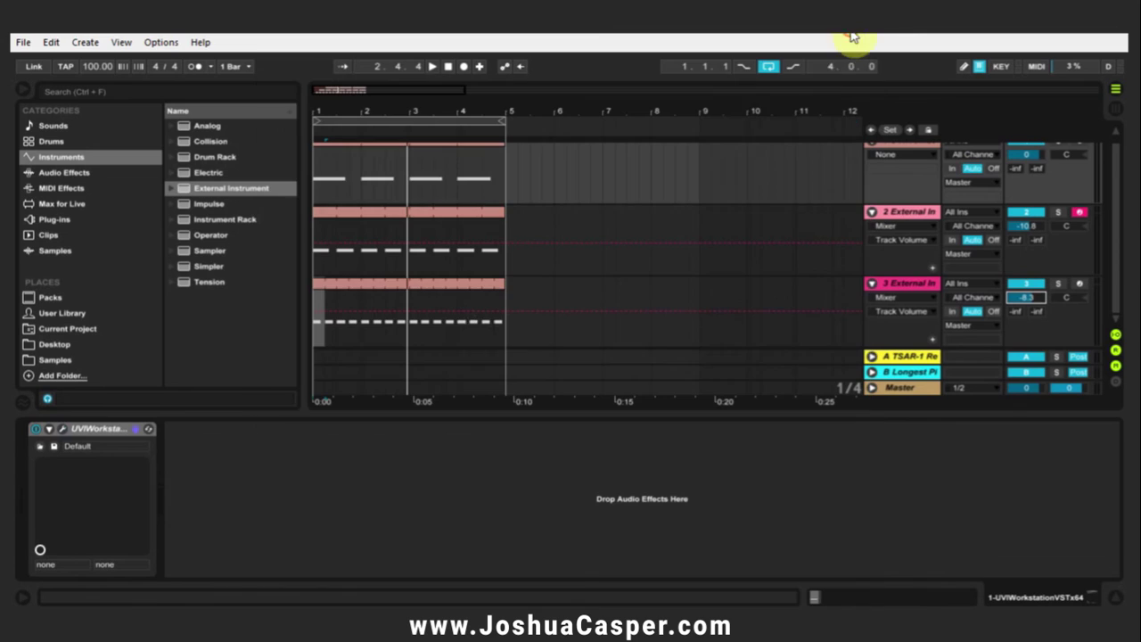